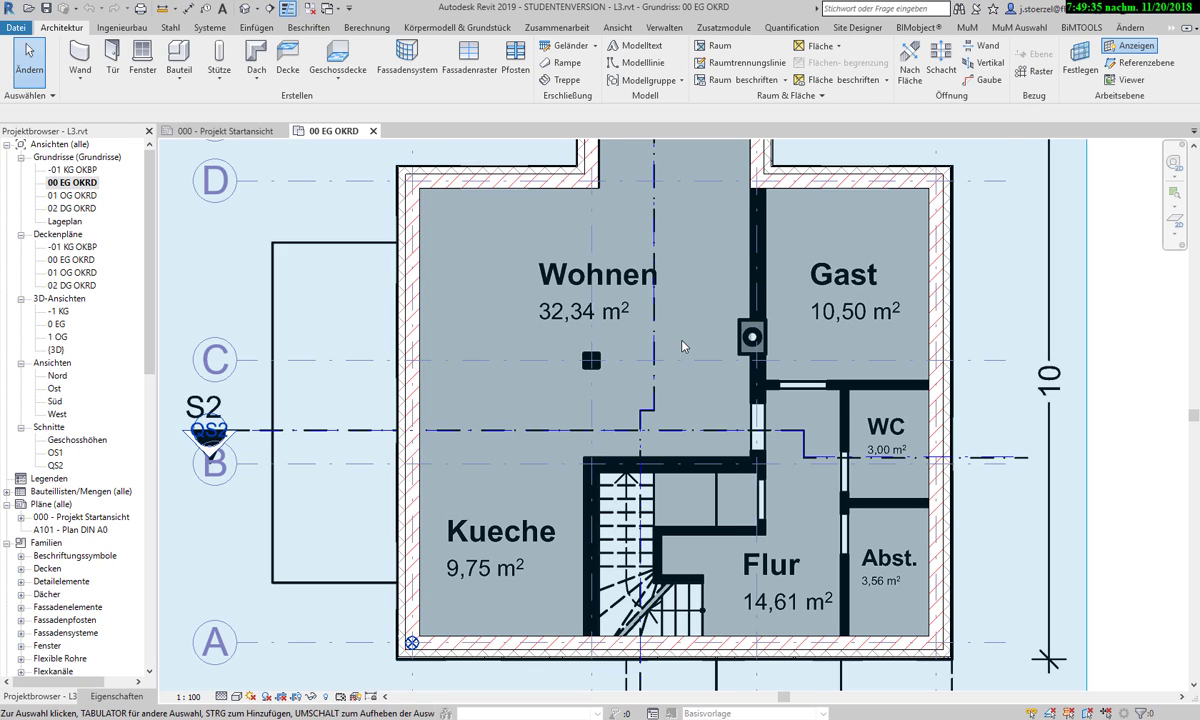
Start a load-bearing wall and choose the Basiswand MW 25 wall type
scroll(682, 346, "down", 1)
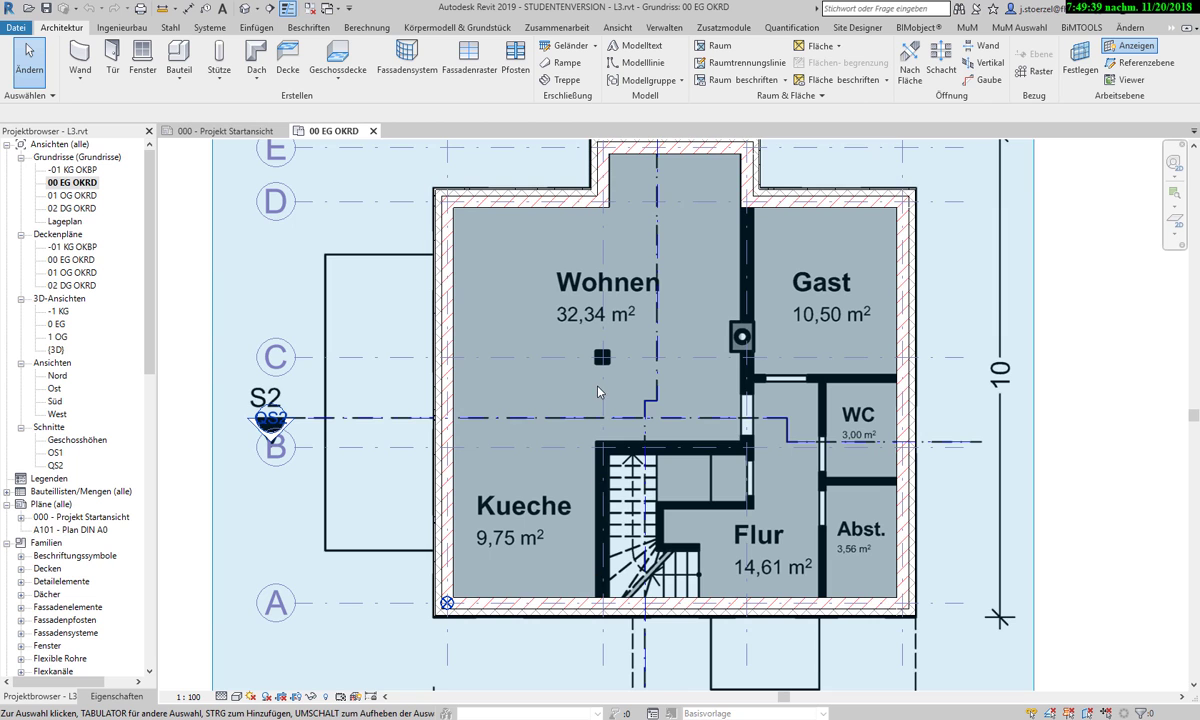
middle_click_drag(569, 353, 472, 378)
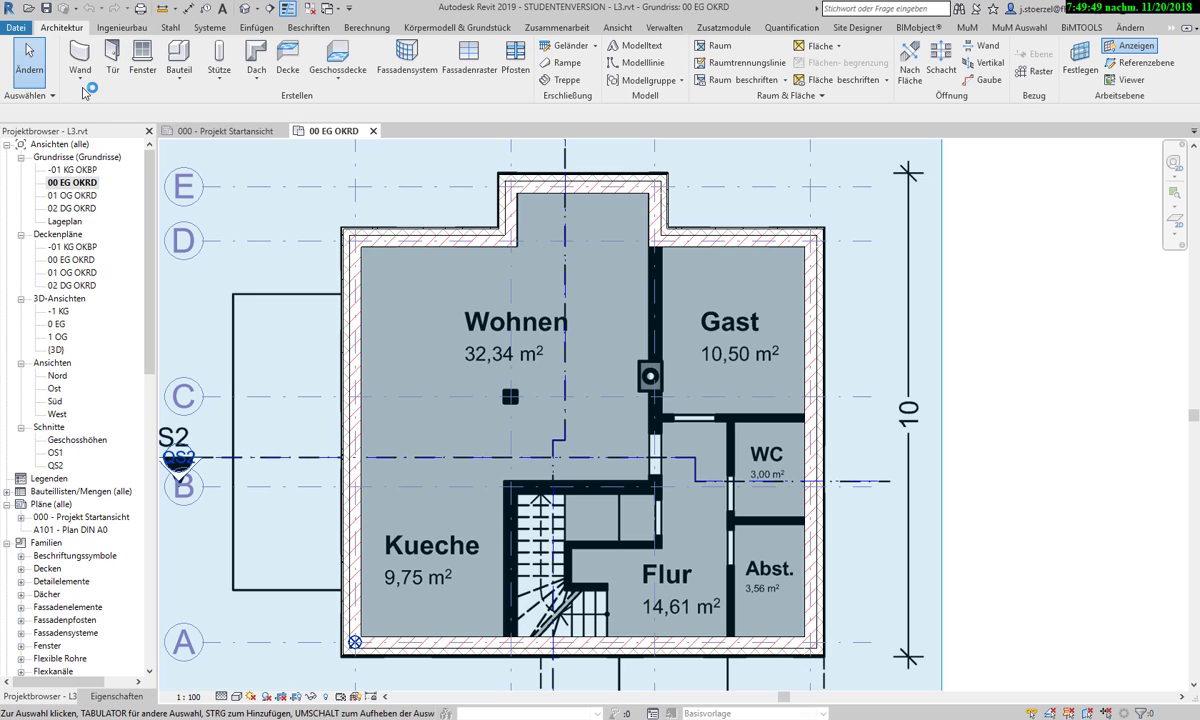
left_click(80, 80)
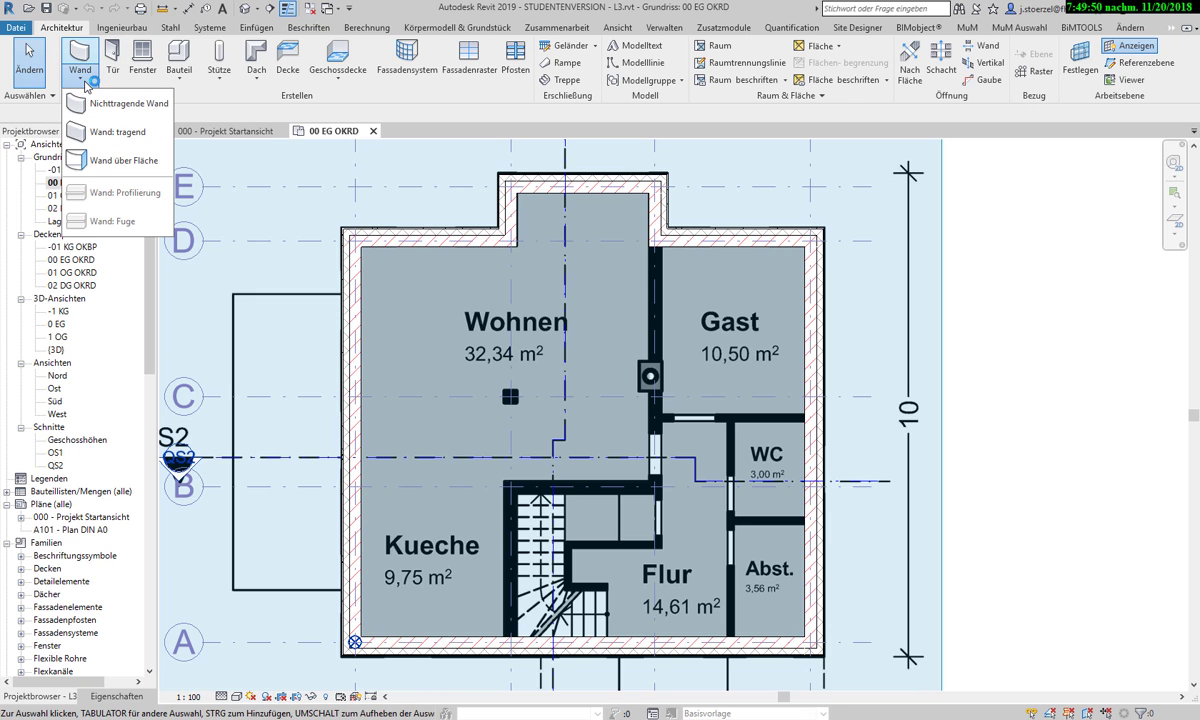
left_click(108, 127)
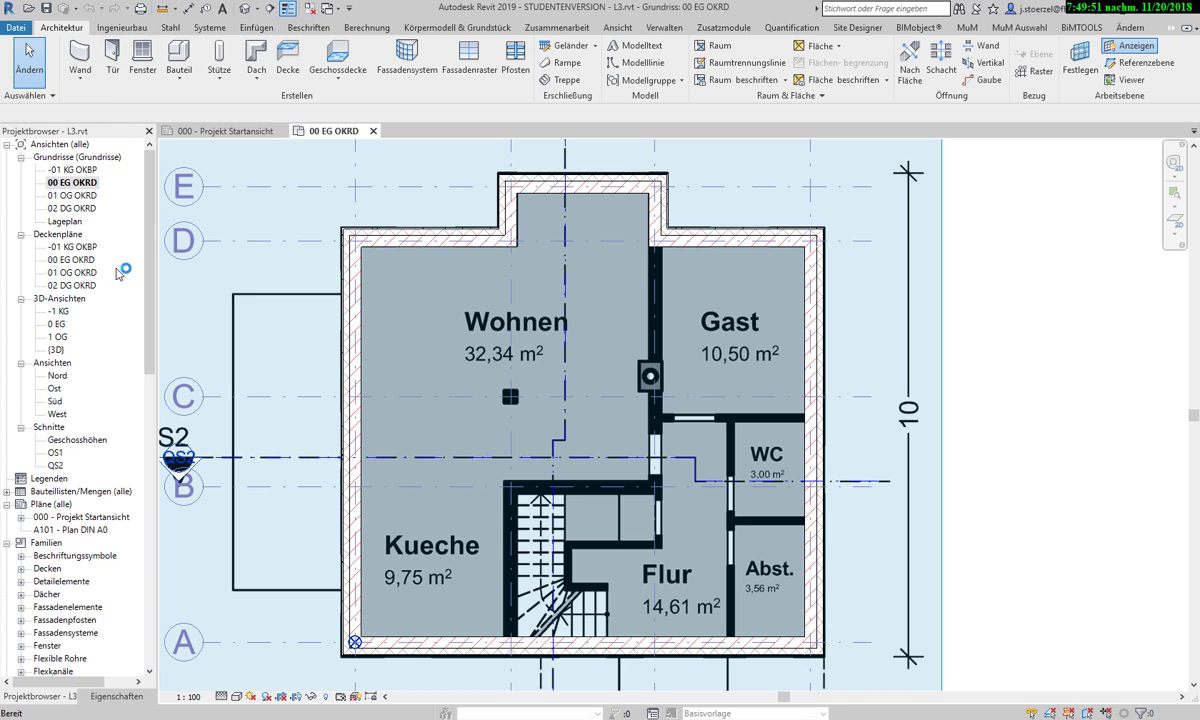
left_click(117, 695)
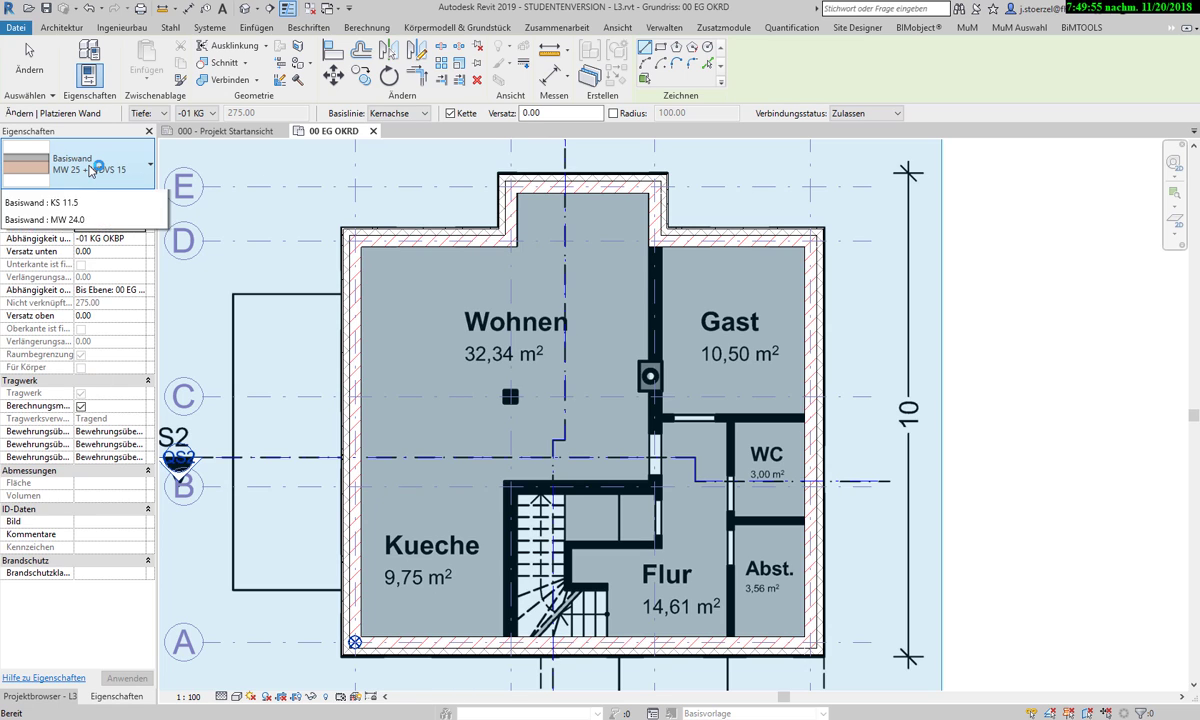
left_click(91, 169)
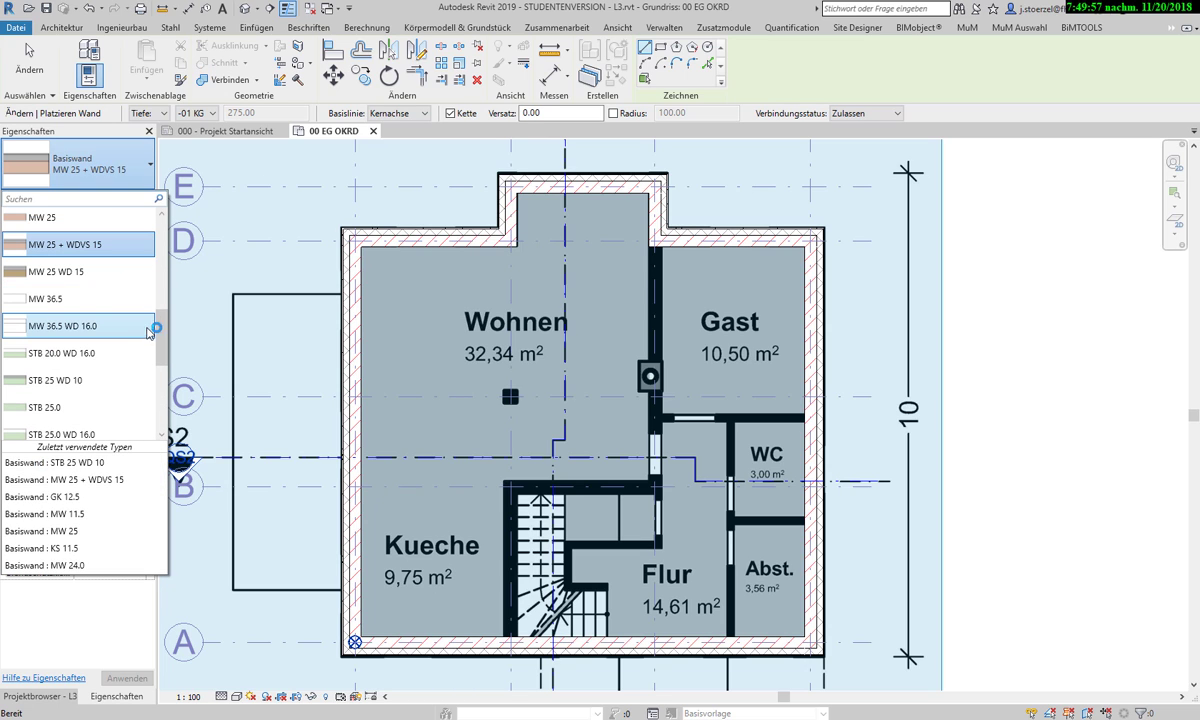
left_click_drag(162, 322, 162, 317)
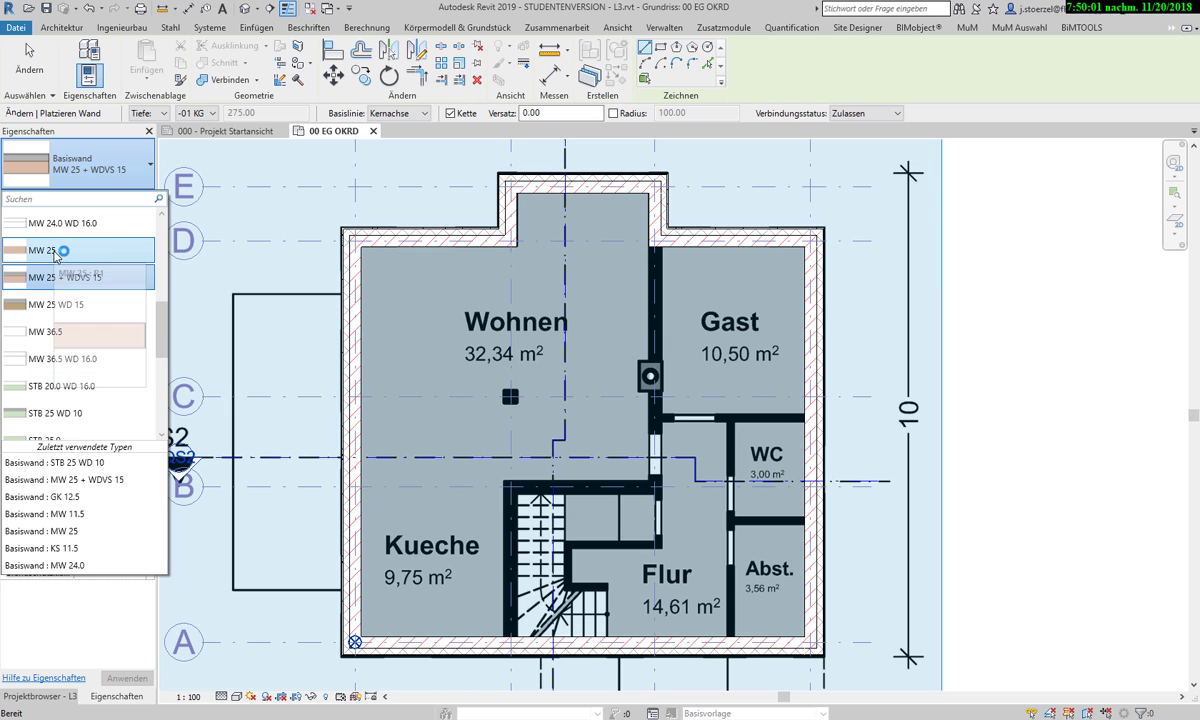
mouse_move(42, 250)
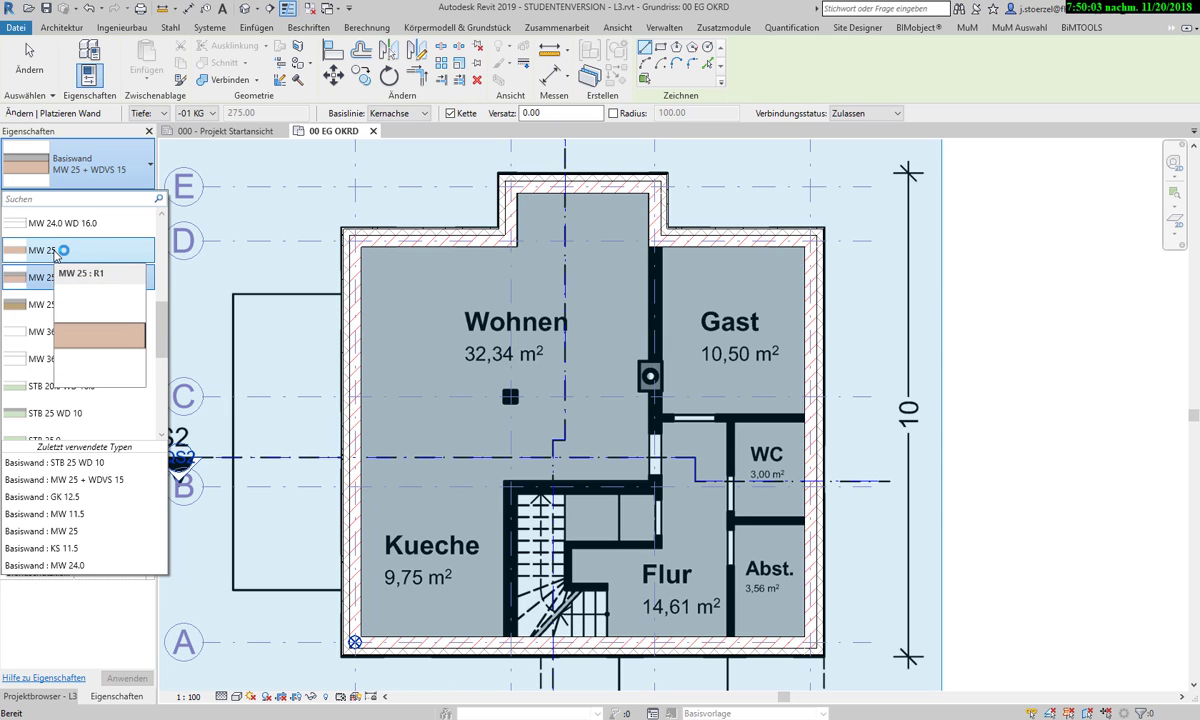
left_click(55, 252)
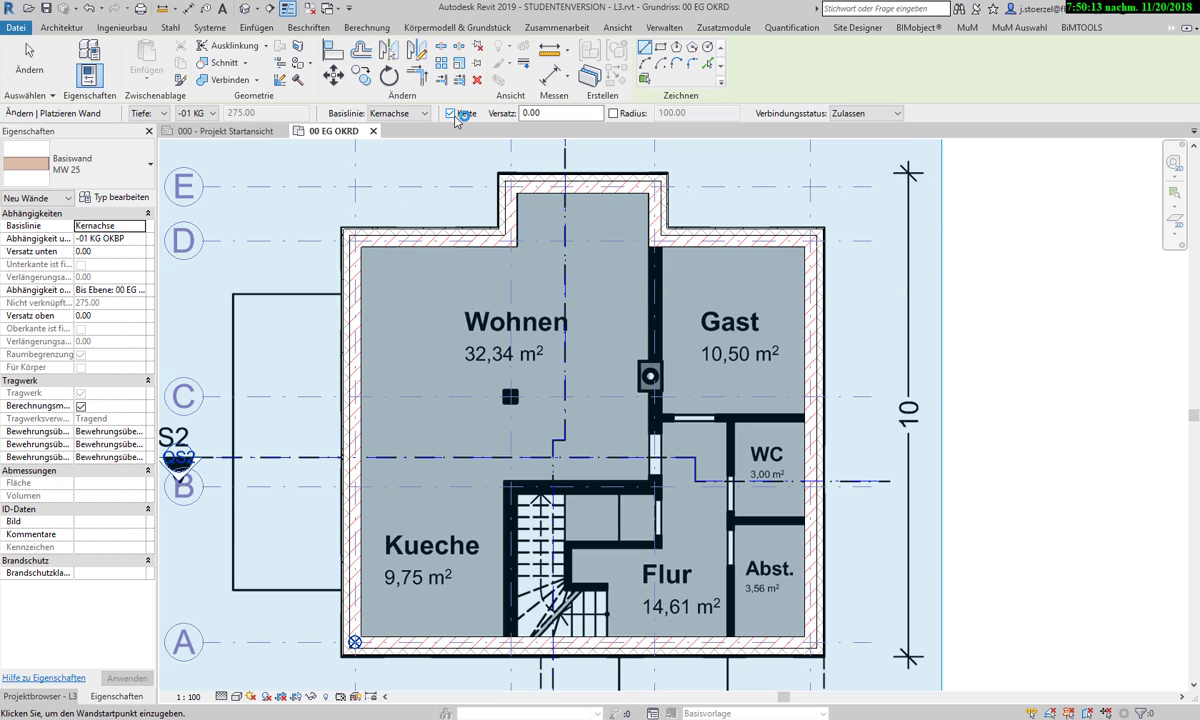
Make new walls rise upward (Höhe) from the level, then open section OS1
left_click(165, 113)
left_click(145, 135)
left_click(210, 113)
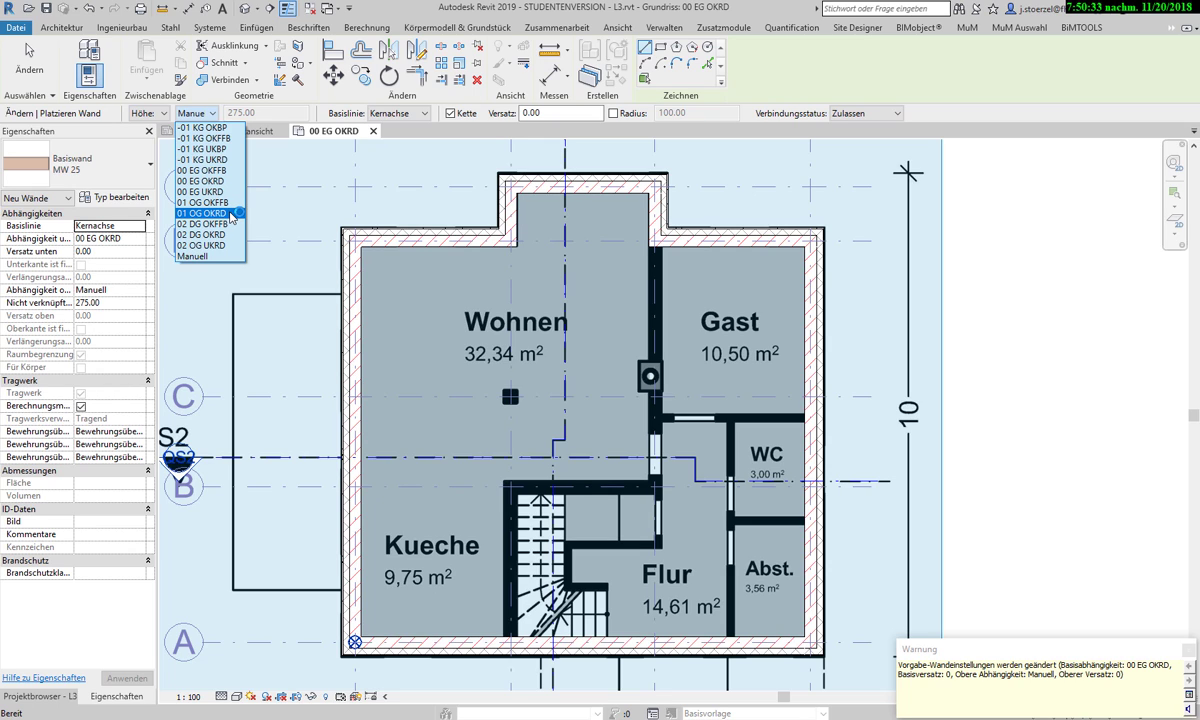
left_click(50, 696)
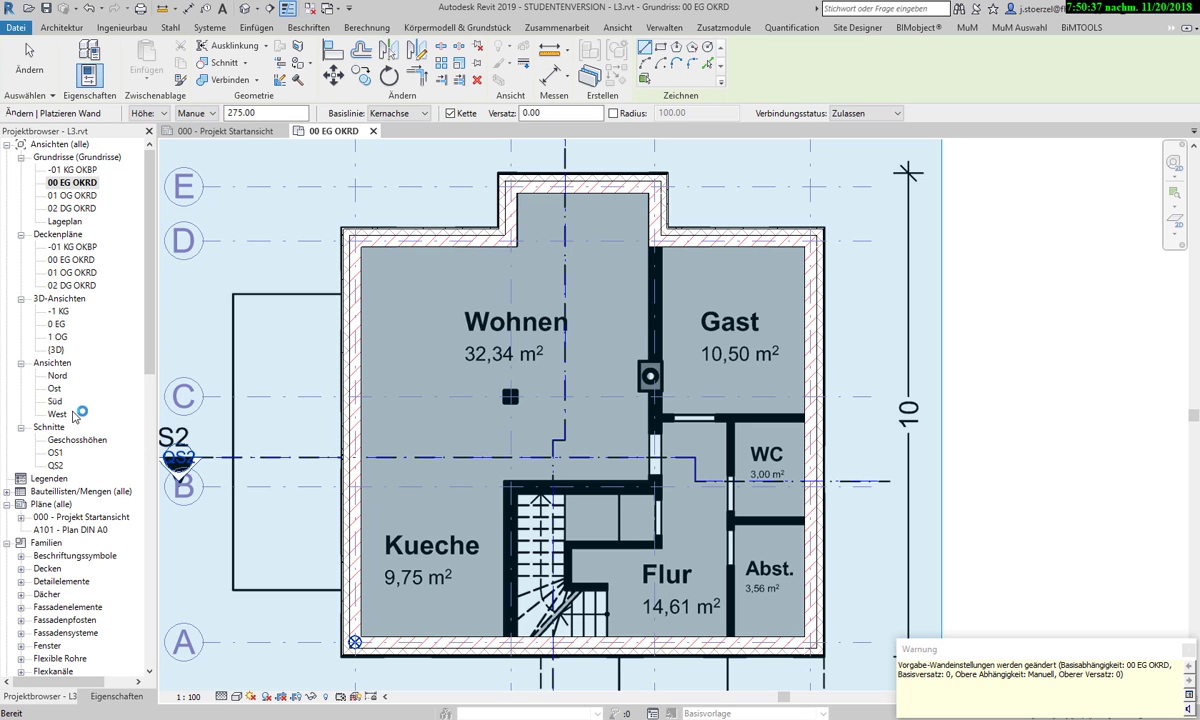
left_click(62, 451)
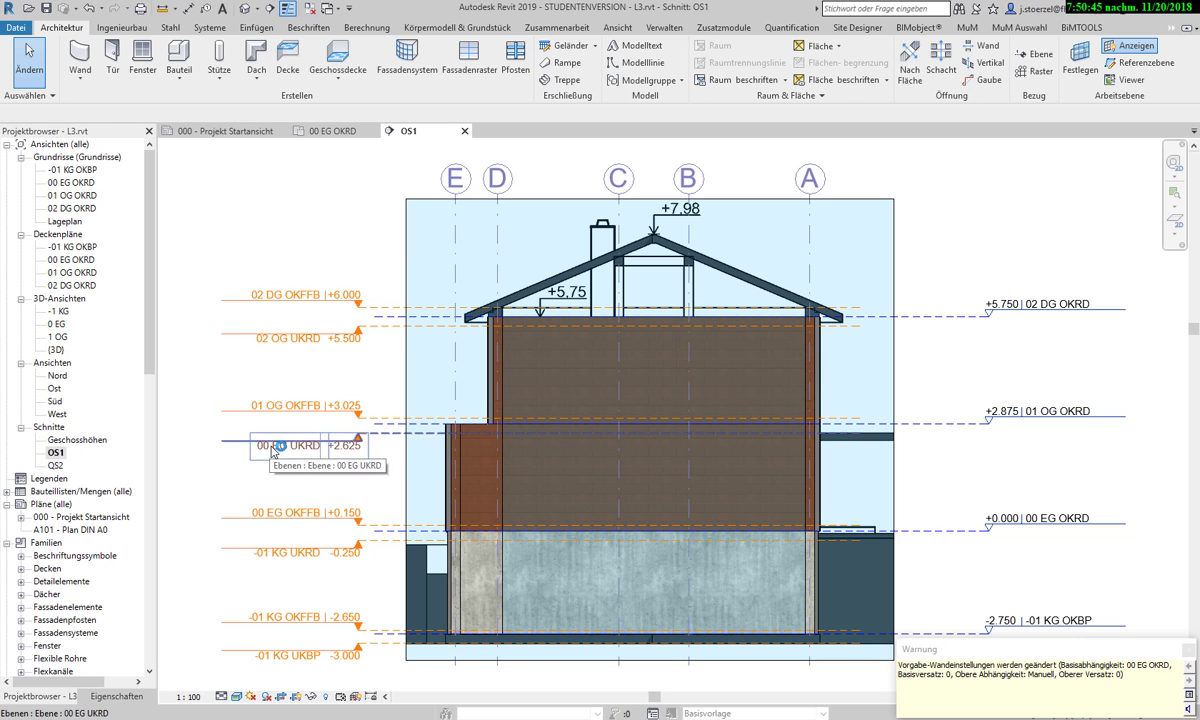
Inspect the level heights in section OS1, then return to plan 00 EG OKRD
scroll(591, 488, "up", 2)
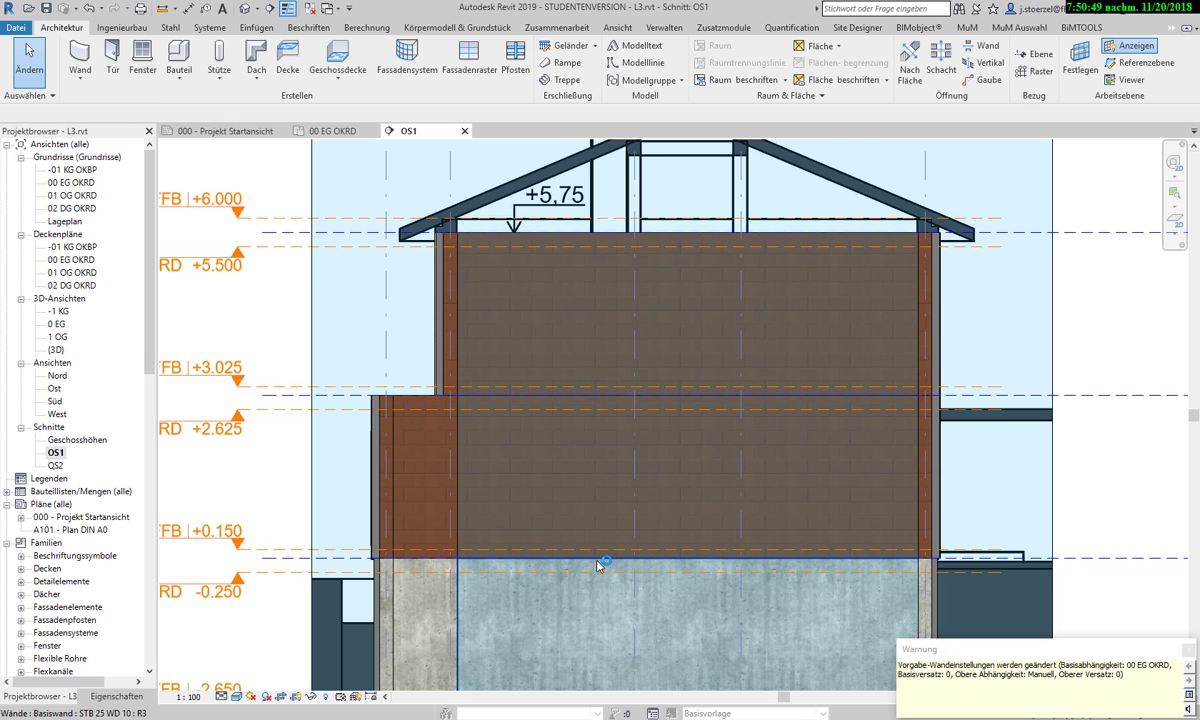
scroll(600, 560, "down", 2)
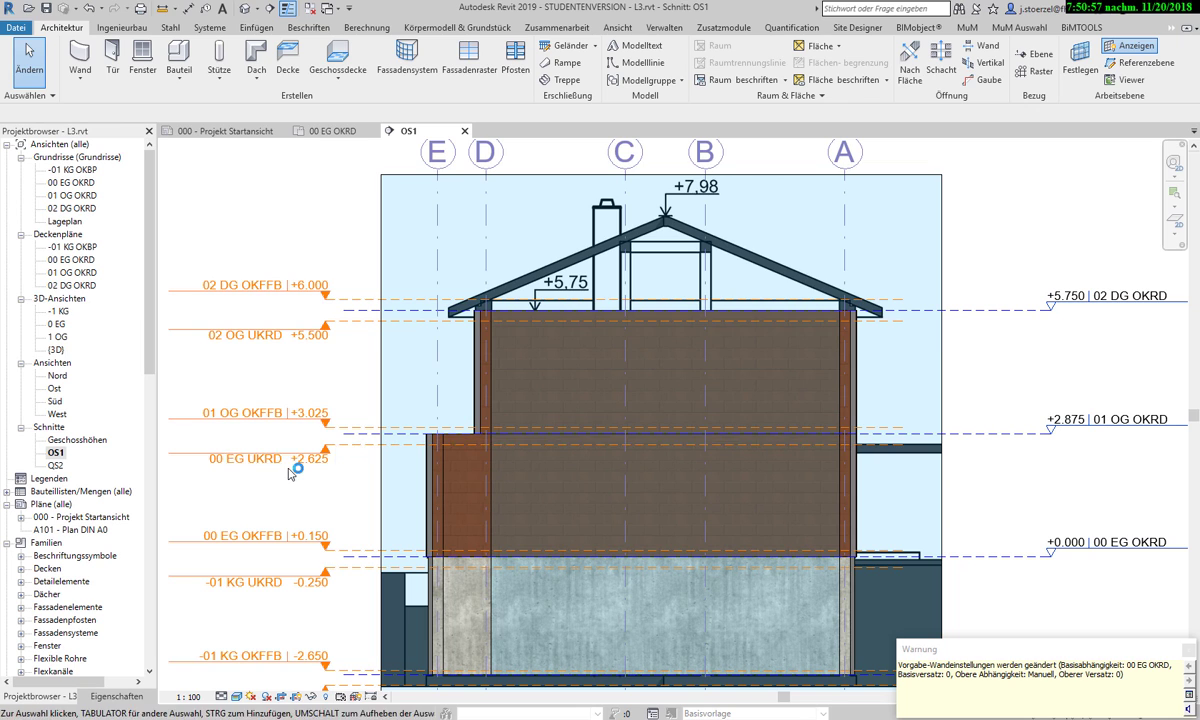
scroll(547, 451, "down", 1)
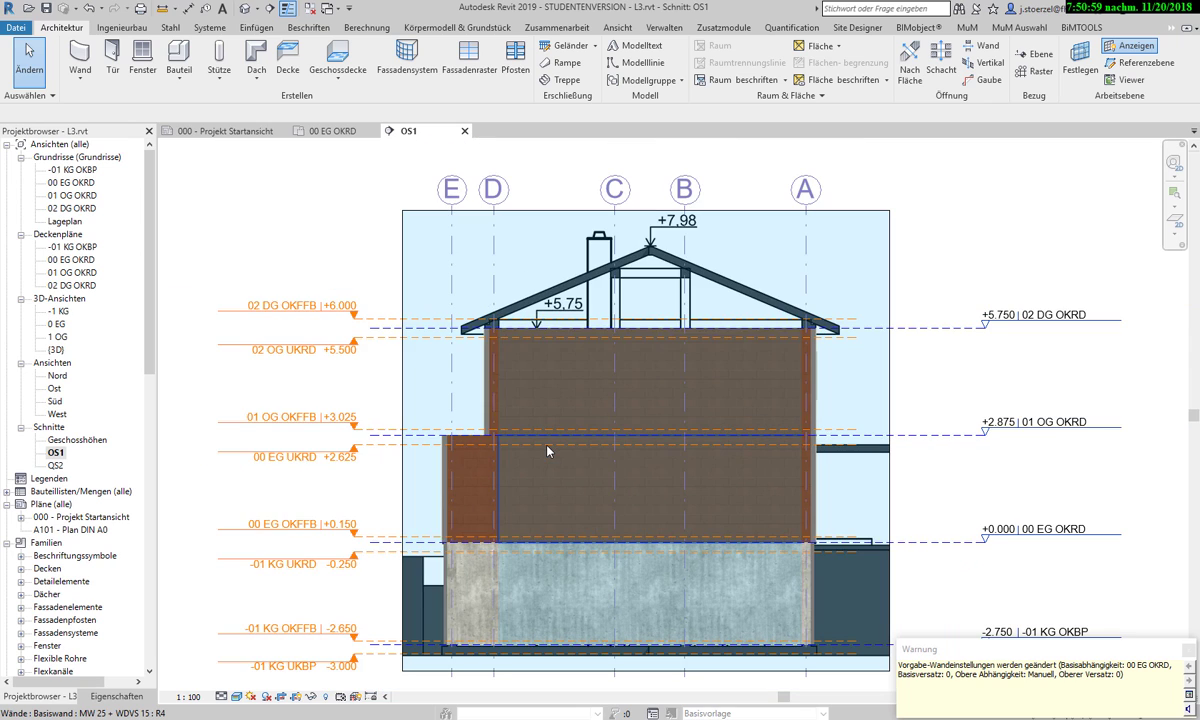
left_click(333, 130)
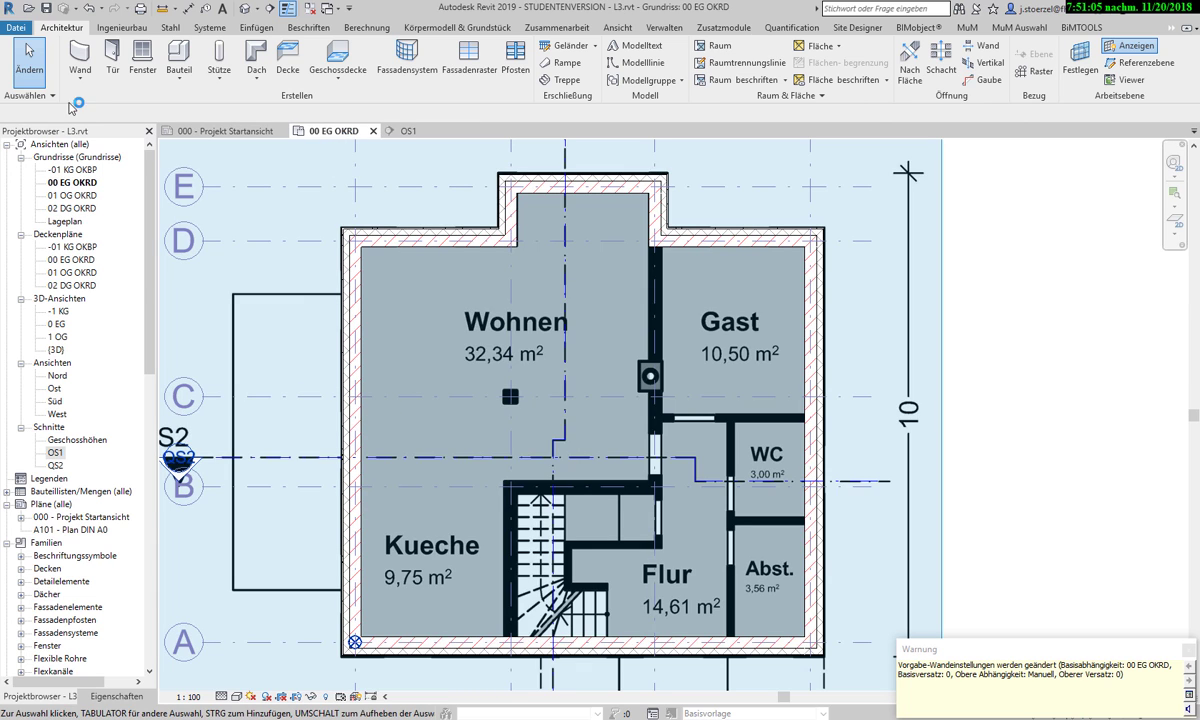
Restart MW 25 load-bearing walls with their top constrained to level 00 EG UKRD
left_click(80, 86)
left_click(127, 121)
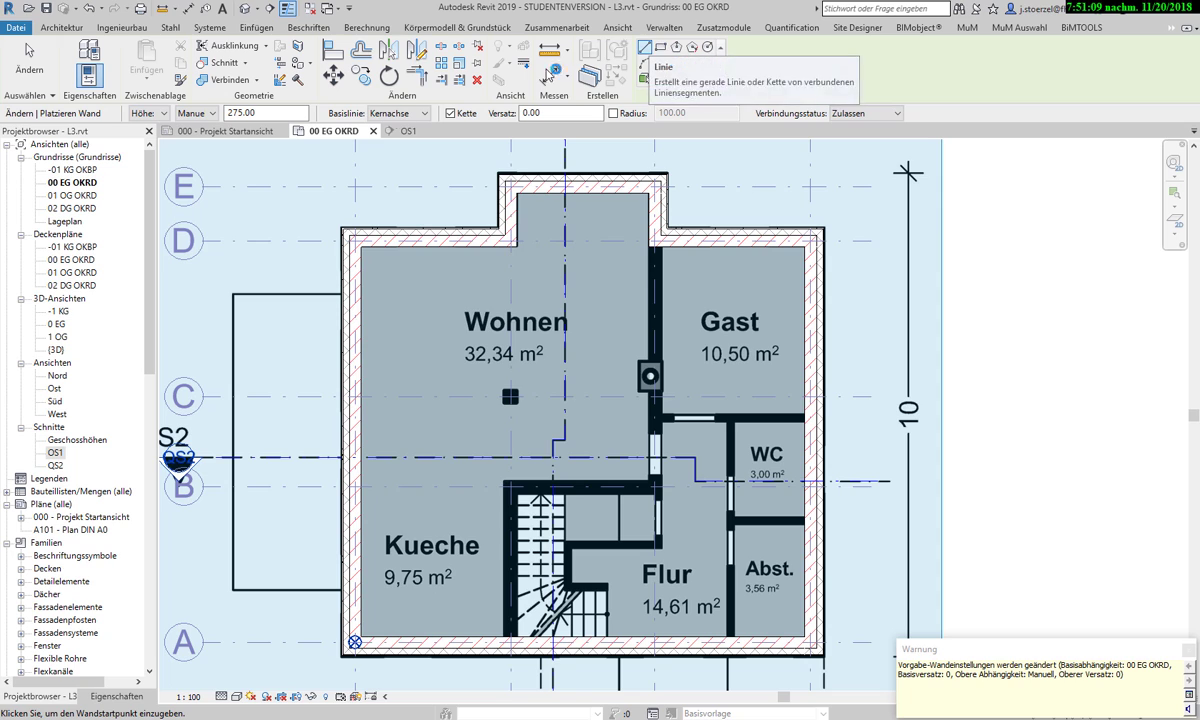
left_click(117, 696)
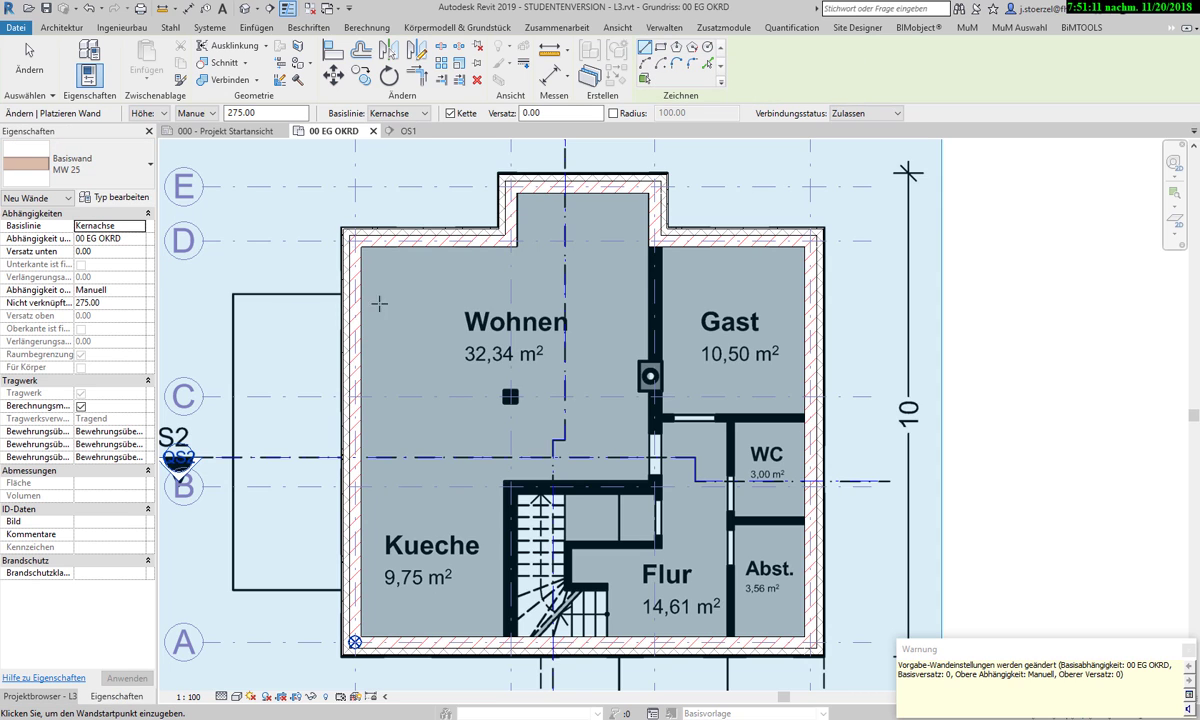
left_click(205, 115)
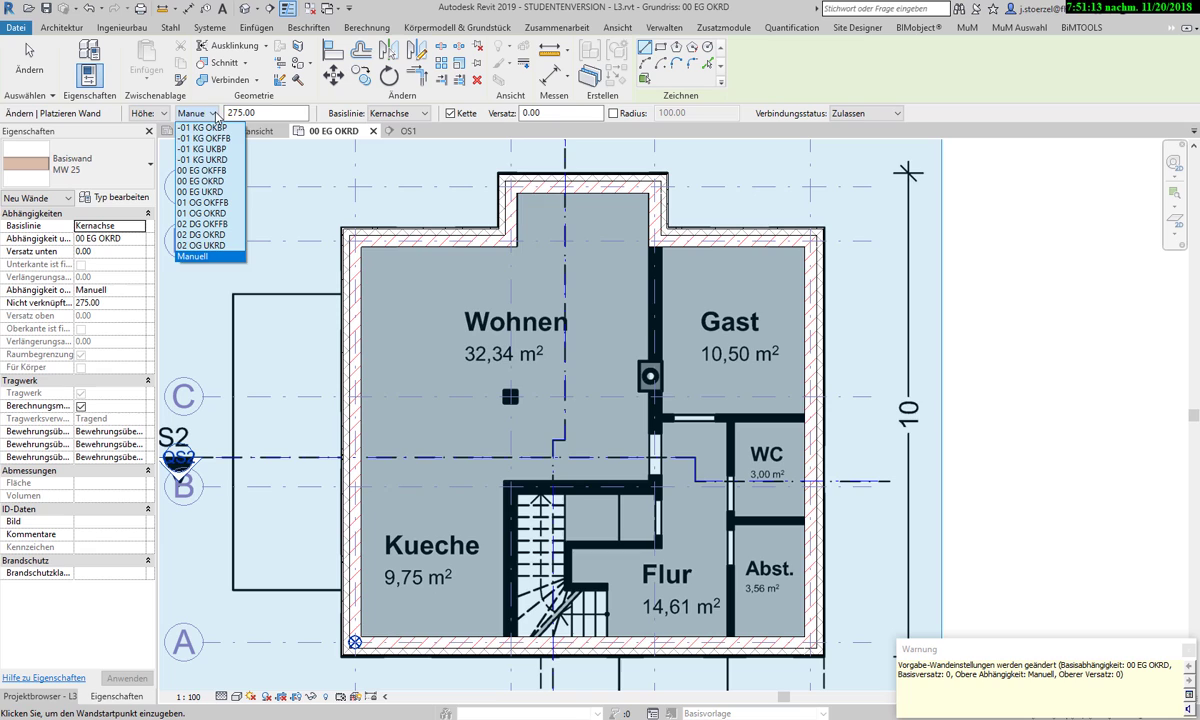
left_click(229, 192)
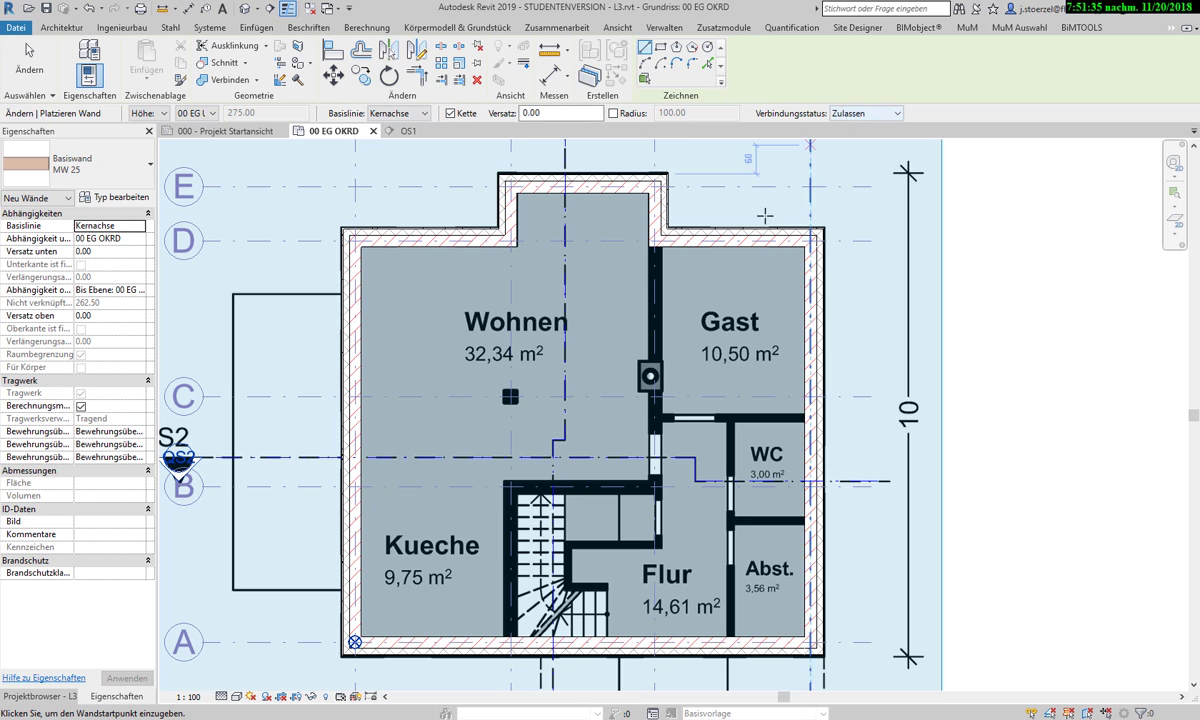
Hide the work-plane grid on plan 00 EG OKRD
scroll(682, 241, "up", 2)
scroll(682, 241, "up", 1)
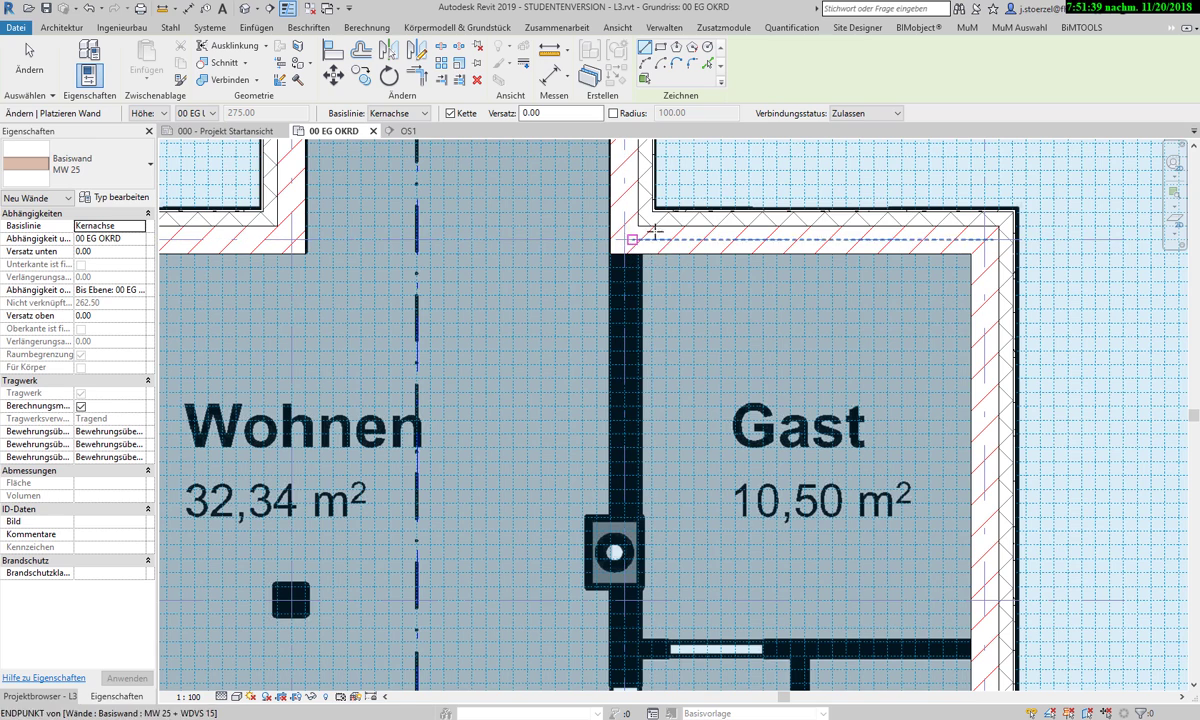
left_click(62, 27)
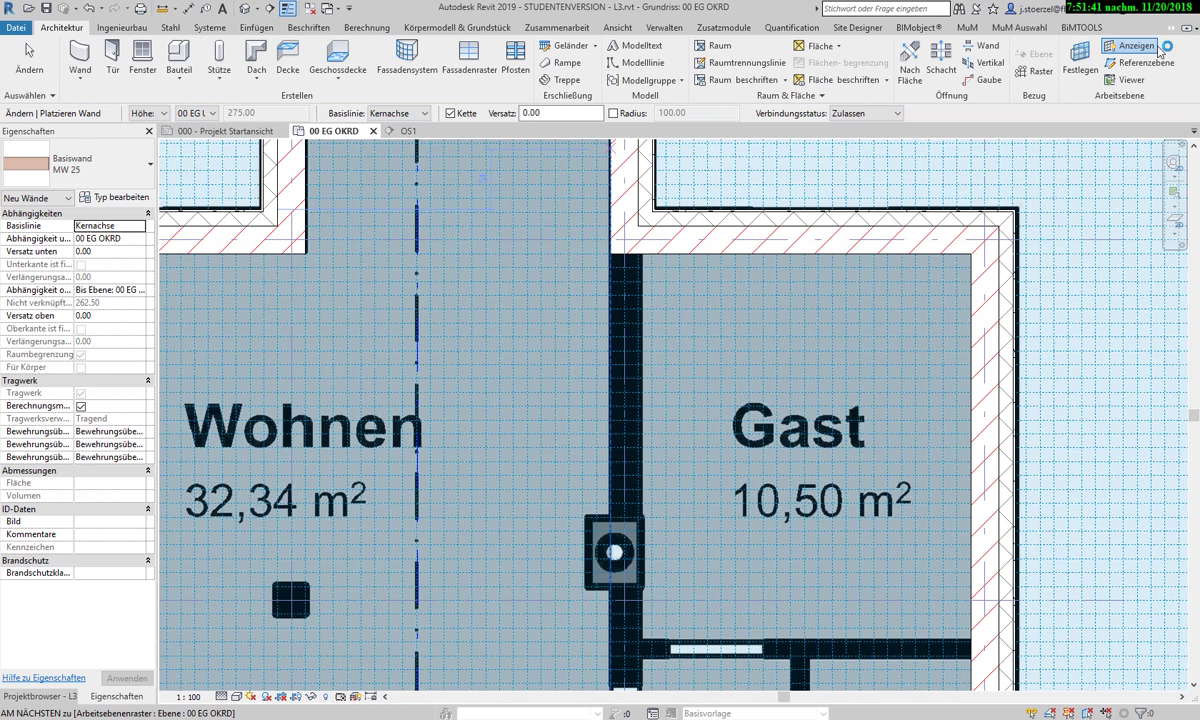
left_click(1120, 46)
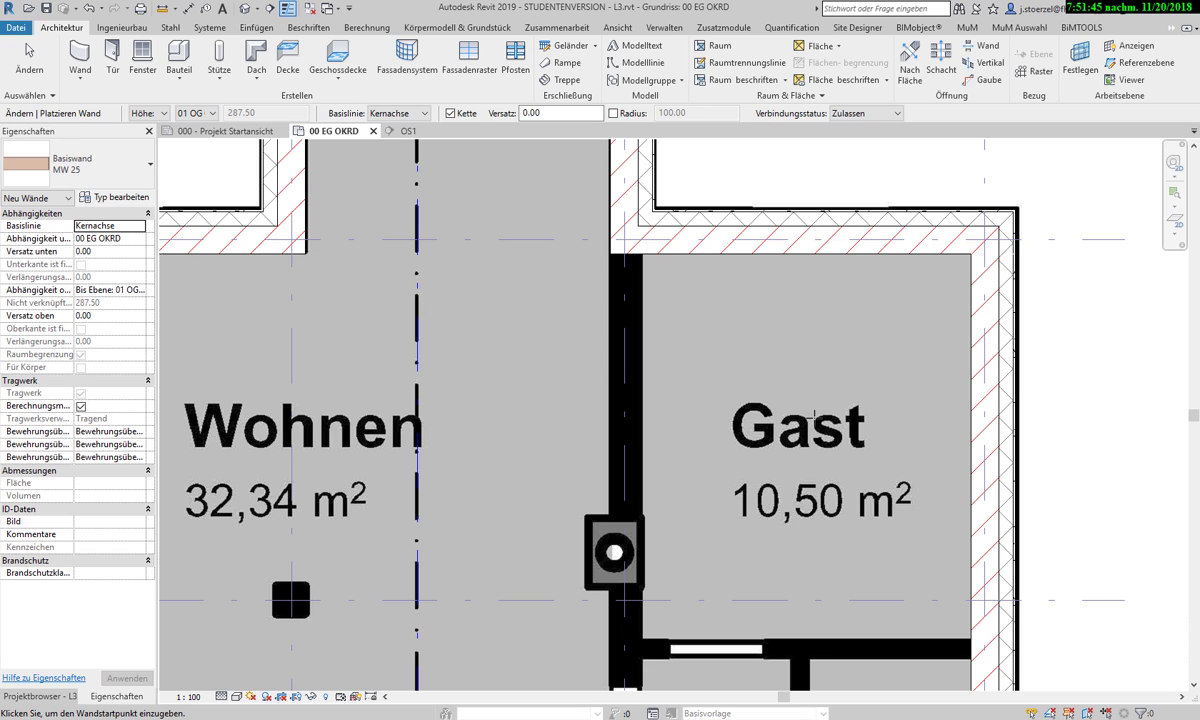
scroll(813, 414, "down", 2)
scroll(813, 414, "down", 2)
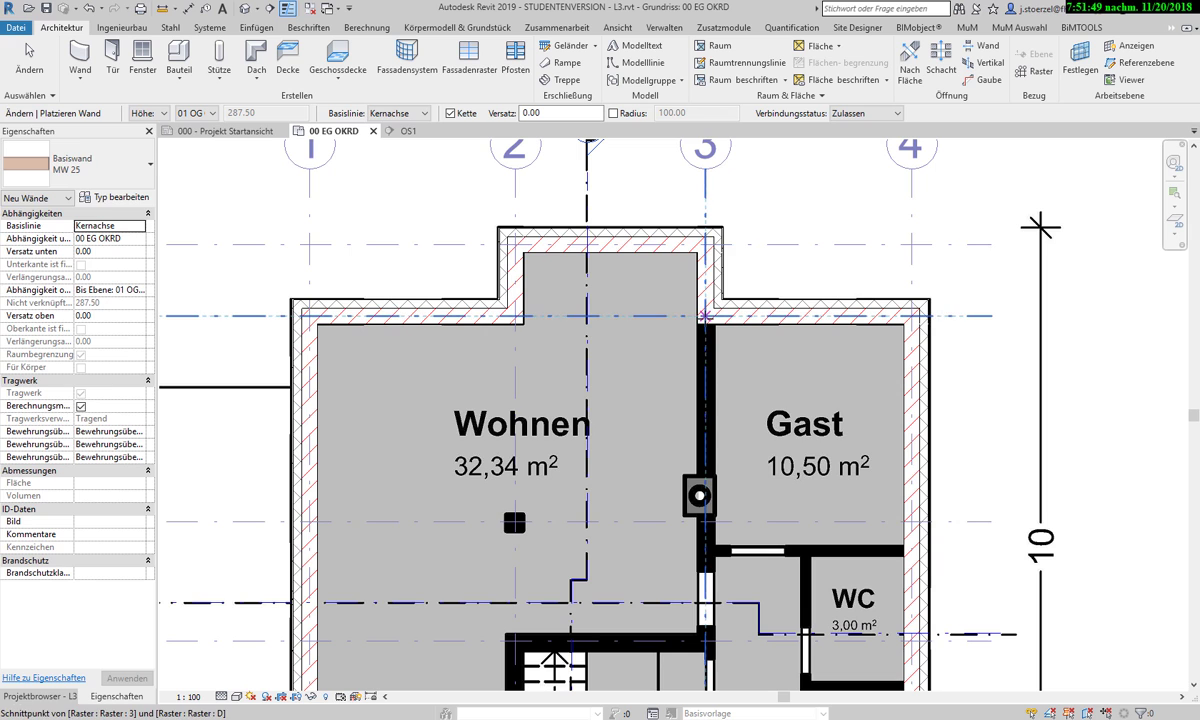
Draw MW 25 walls from grid 3/D to 3/B, along grid B, and to 2/A
left_click(705, 316)
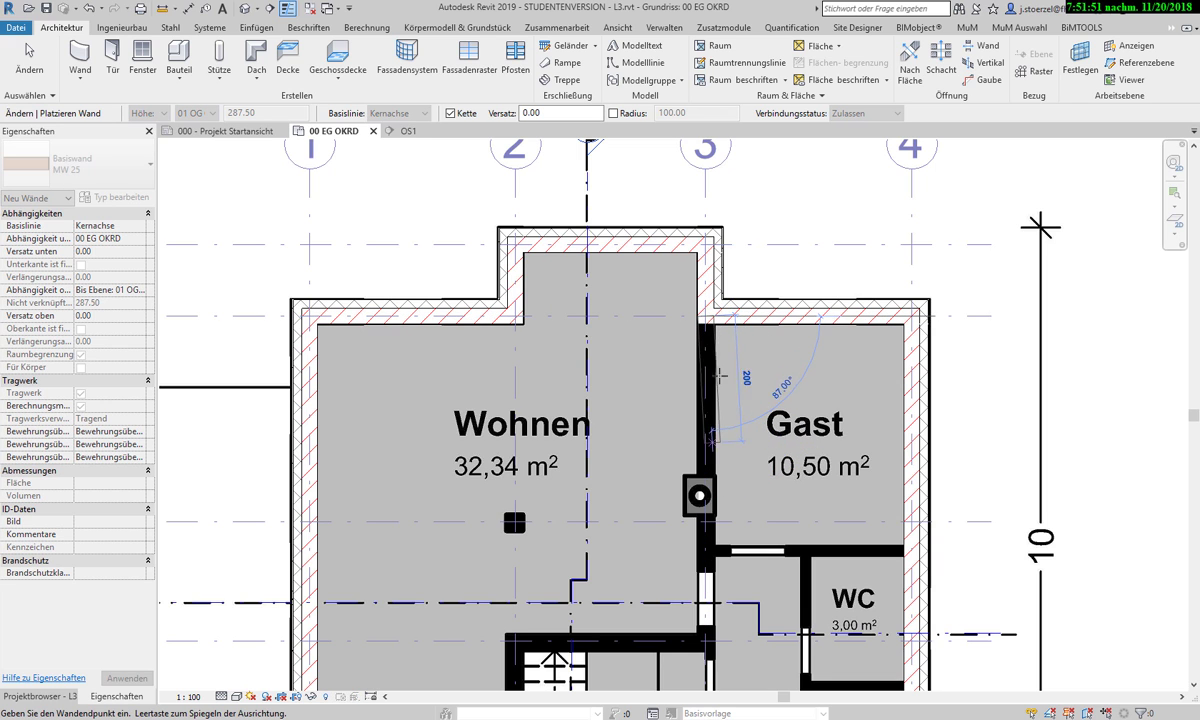
middle_click_drag(738, 516, 738, 259)
scroll(707, 370, "up", 3)
scroll(707, 370, "up", 1)
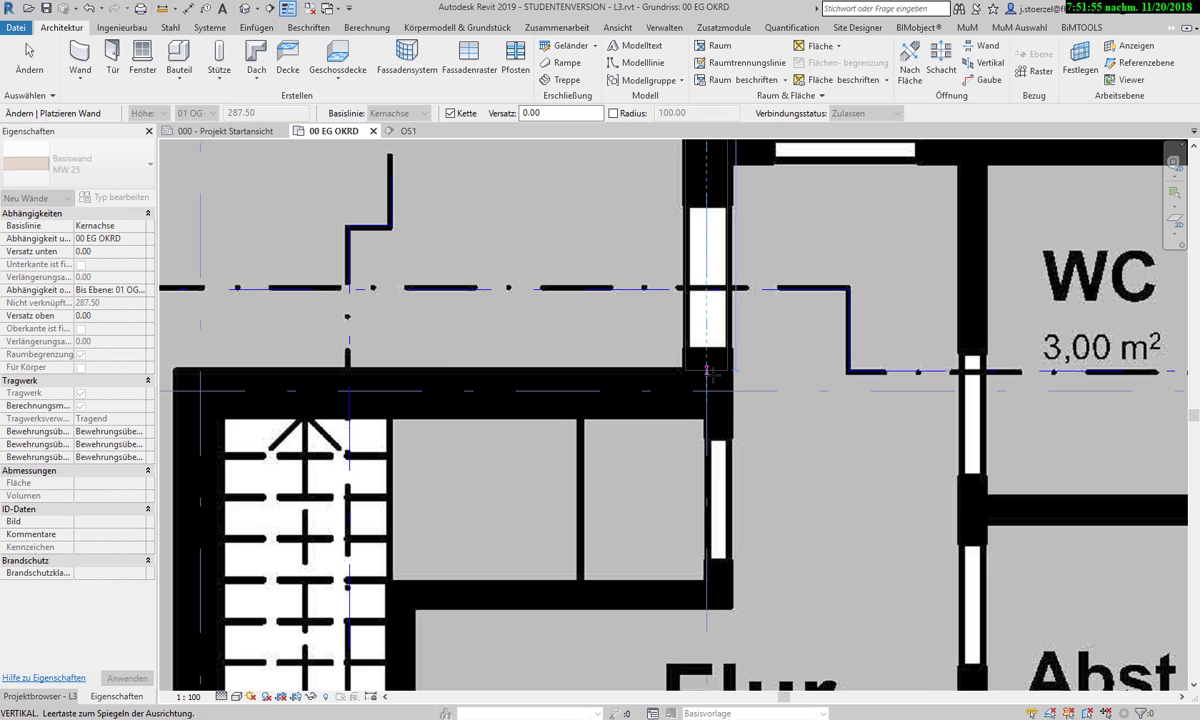
left_click(707, 390)
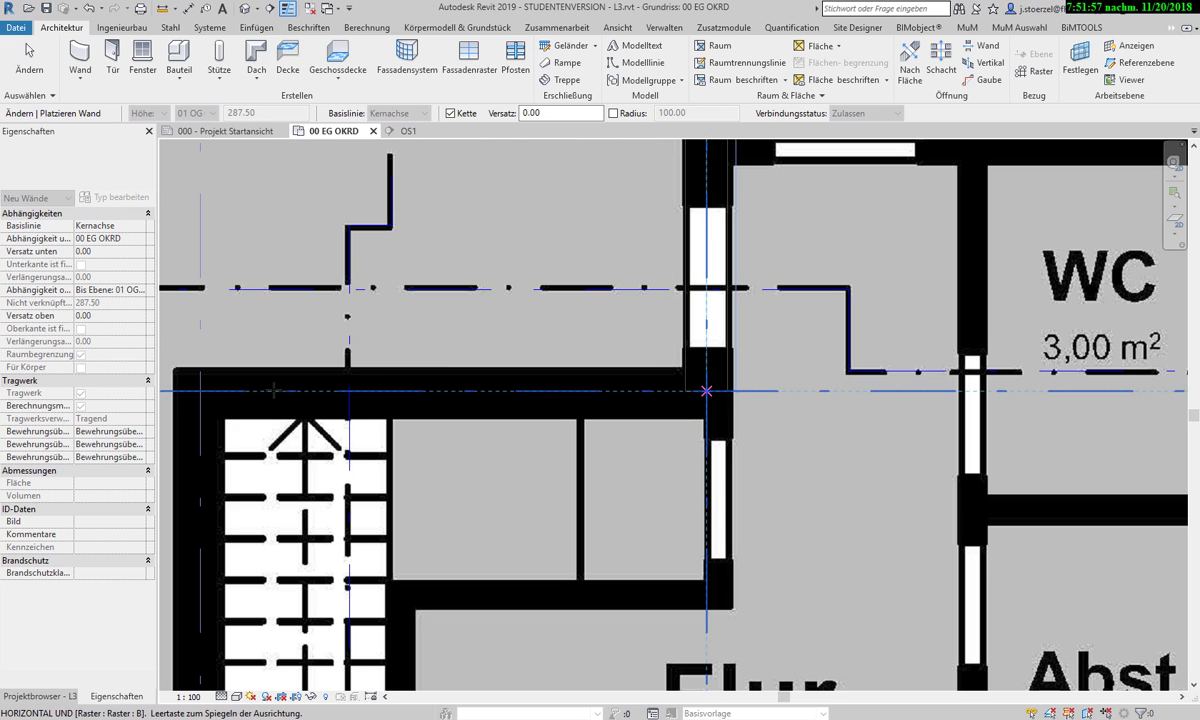
left_click(200, 390)
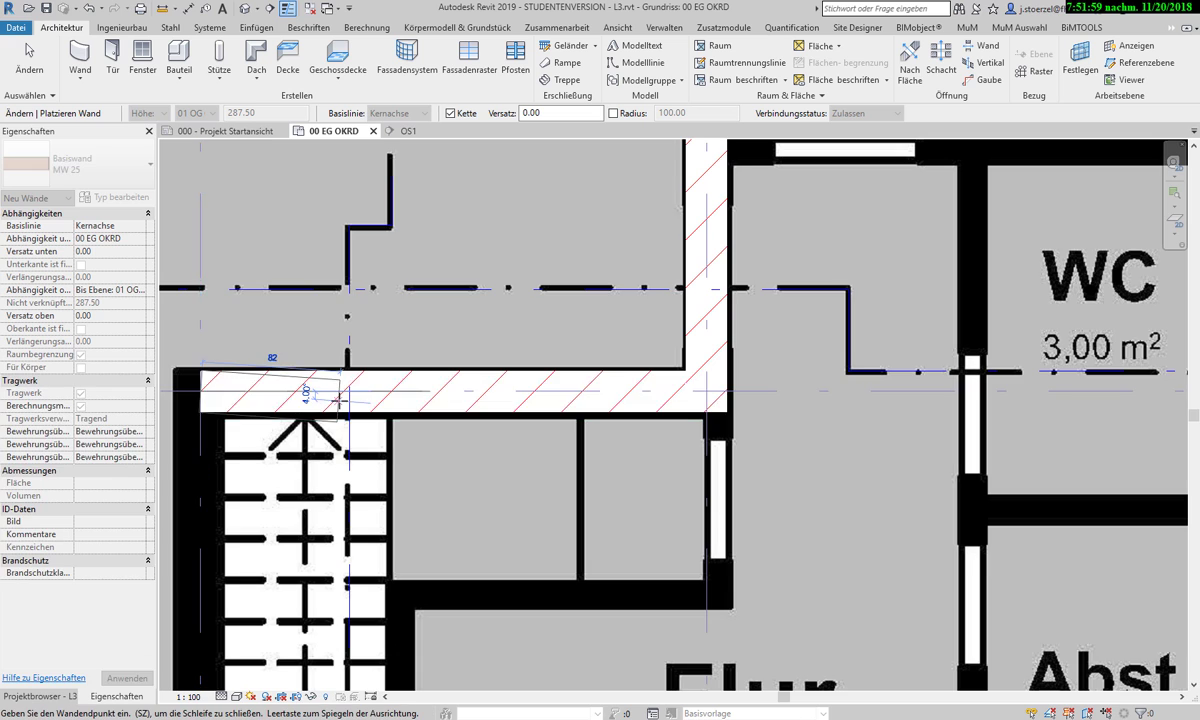
scroll(313, 396, "down", 3)
scroll(330, 400, "down", 2)
scroll(330, 400, "down", 1)
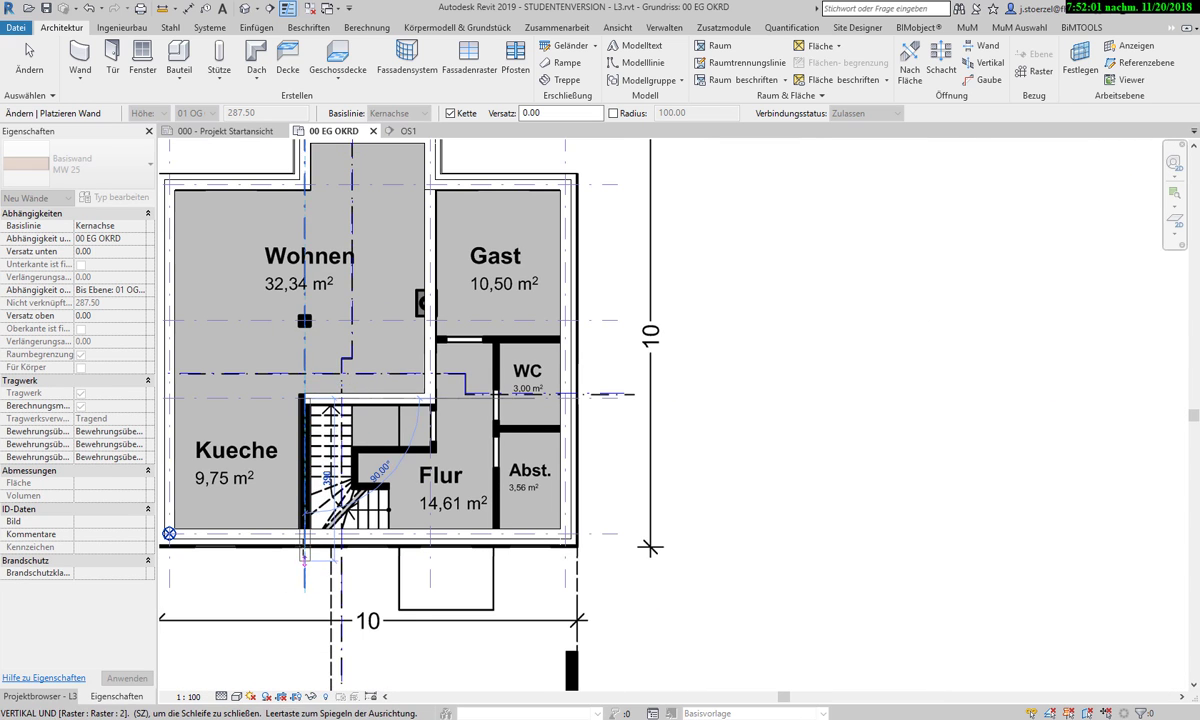
scroll(330, 525, "up", 4)
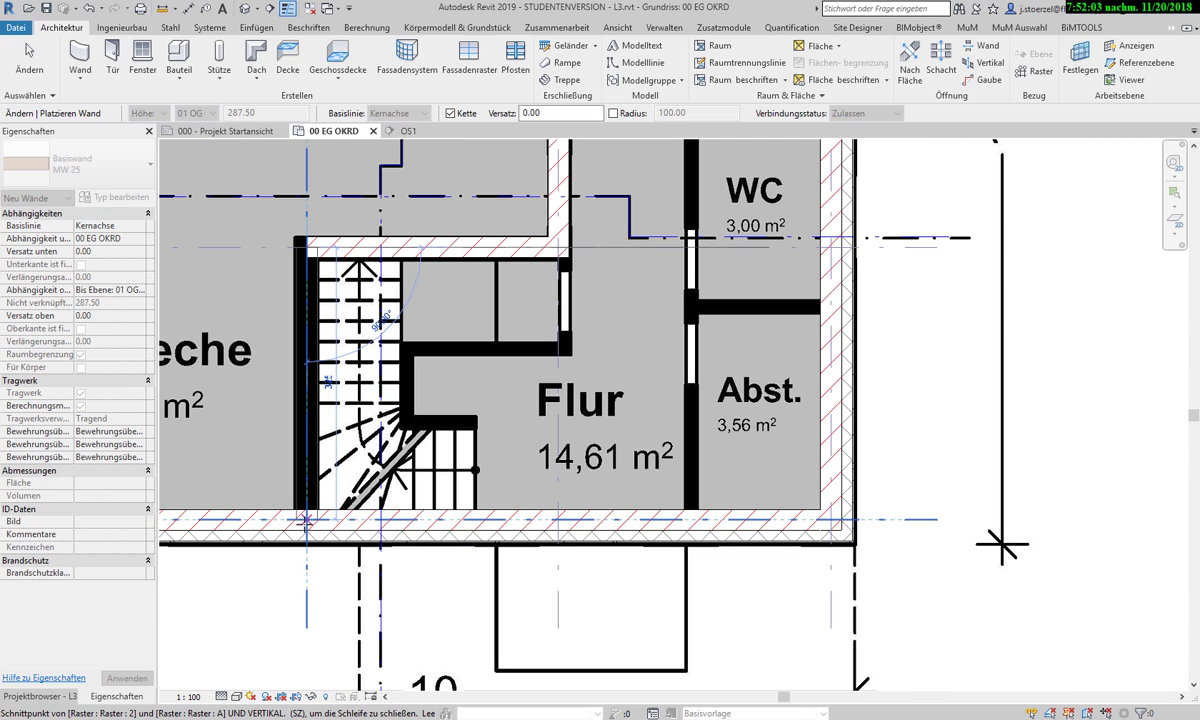
scroll(306, 520, "up", 3)
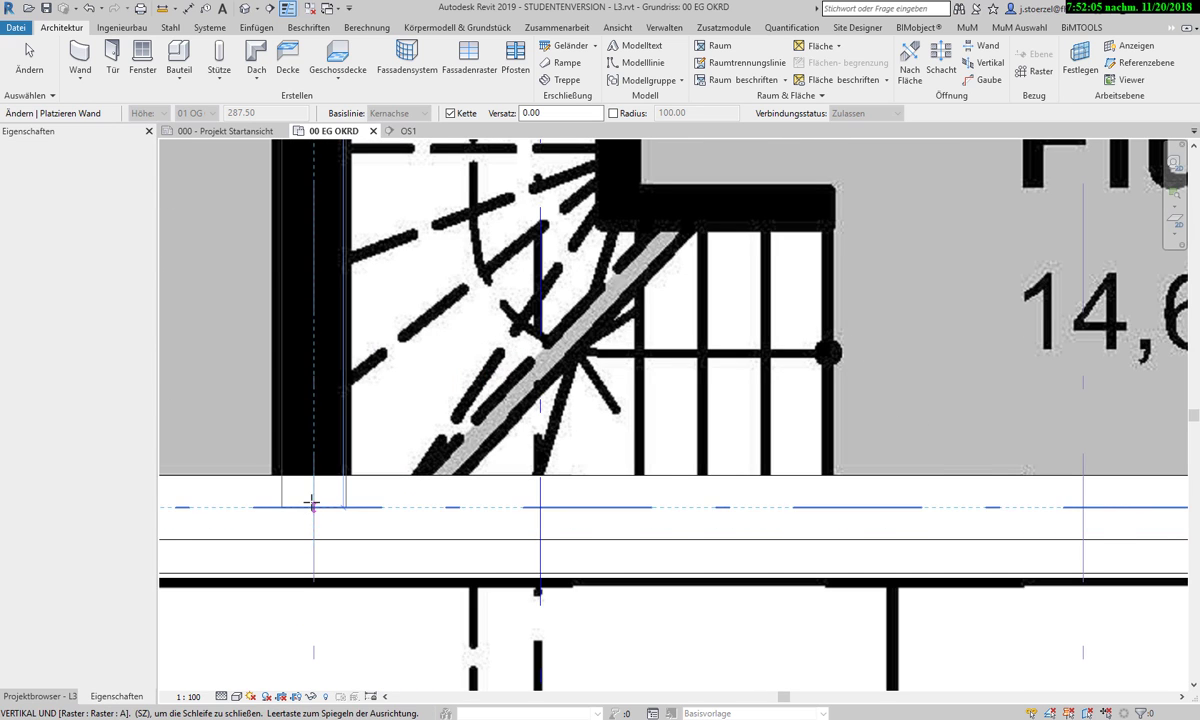
left_click(312, 505)
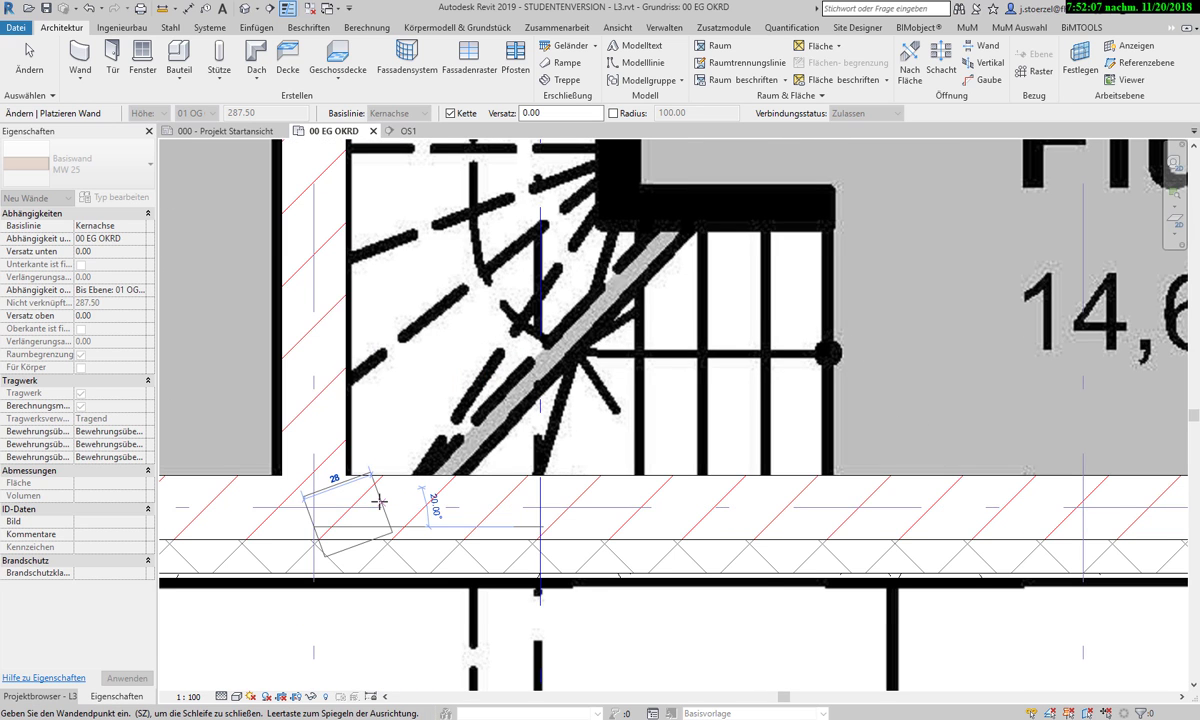
scroll(380, 502, "down", 3)
scroll(378, 501, "down", 2)
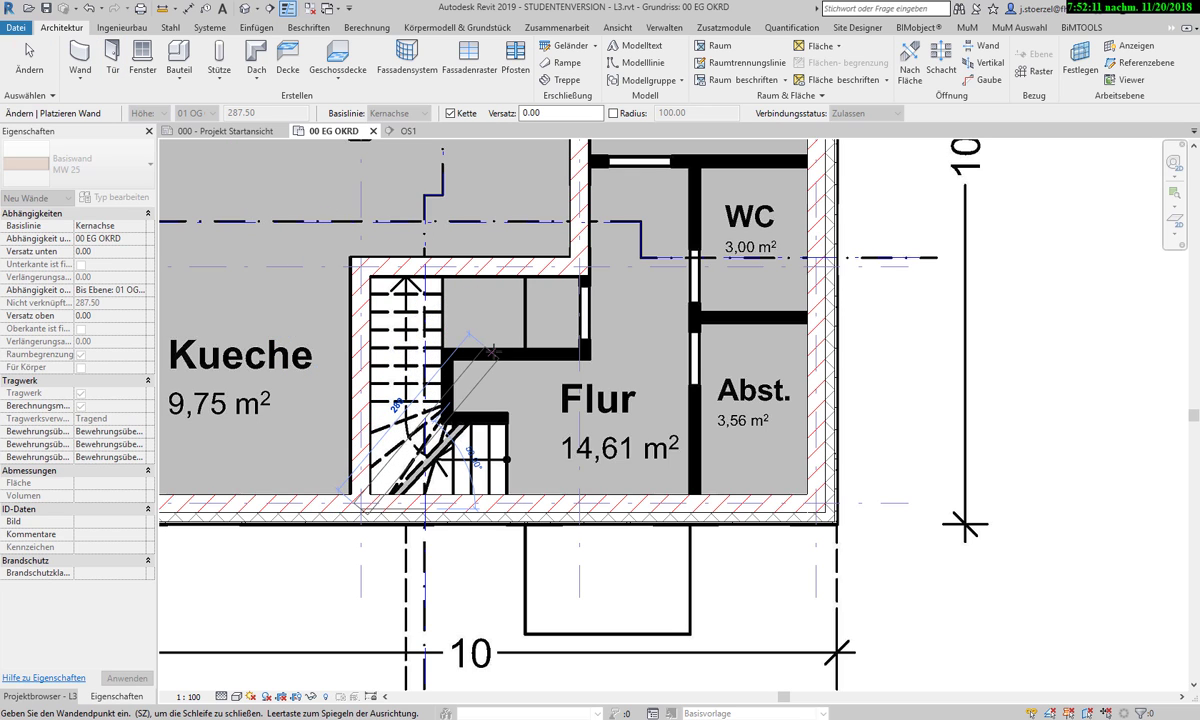
Cancel the current wall and exit wall placement
right_click(497, 313)
left_click(515, 325)
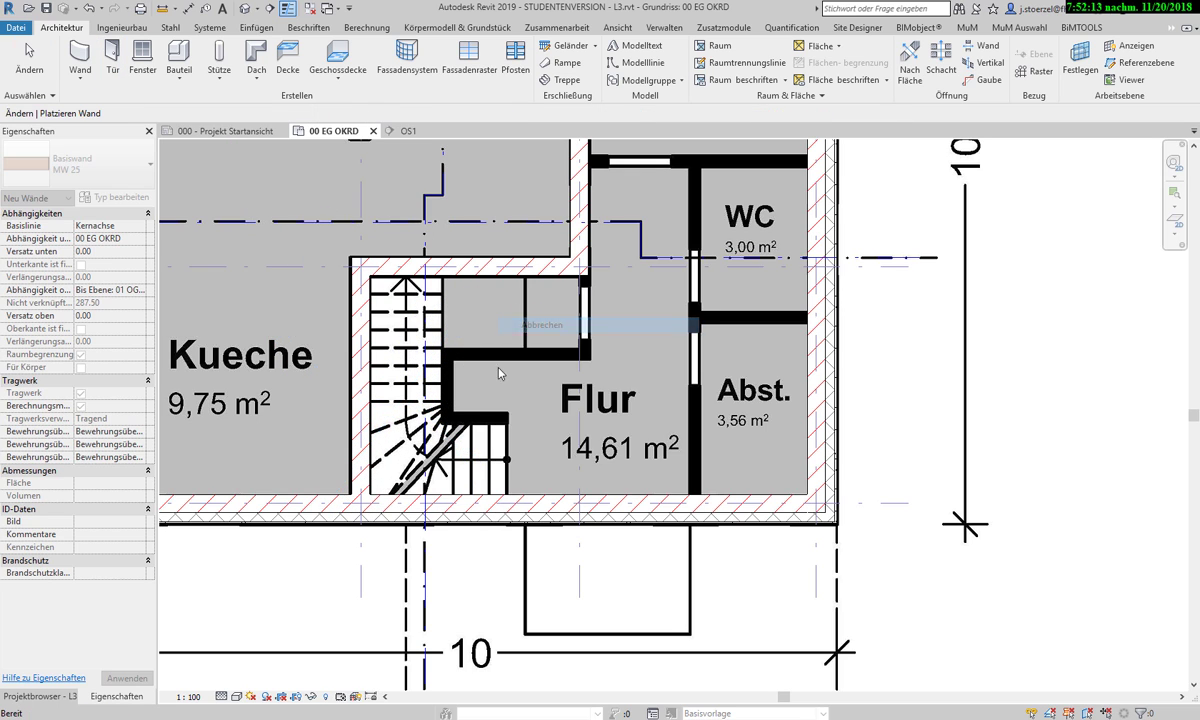
key("w")
key("a")
scroll(536, 410, "down", 3)
middle_click_drag(584, 265, 543, 323)
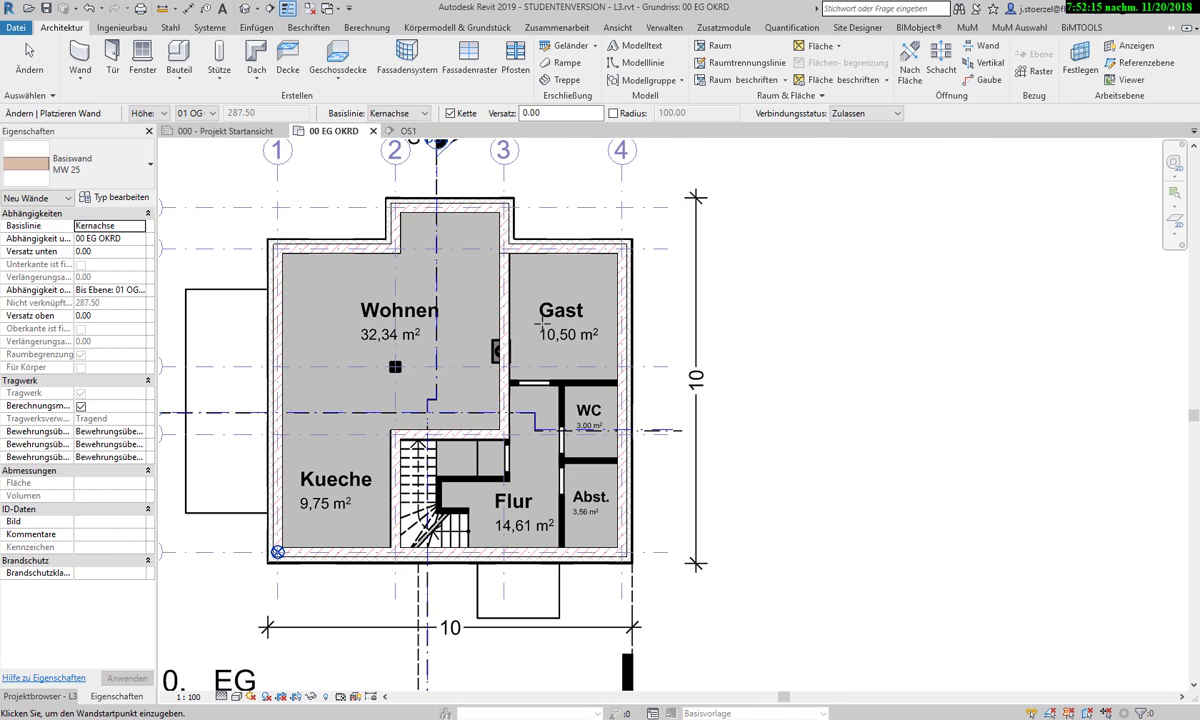
key("Escape")
scroll(508, 444, "up", 2)
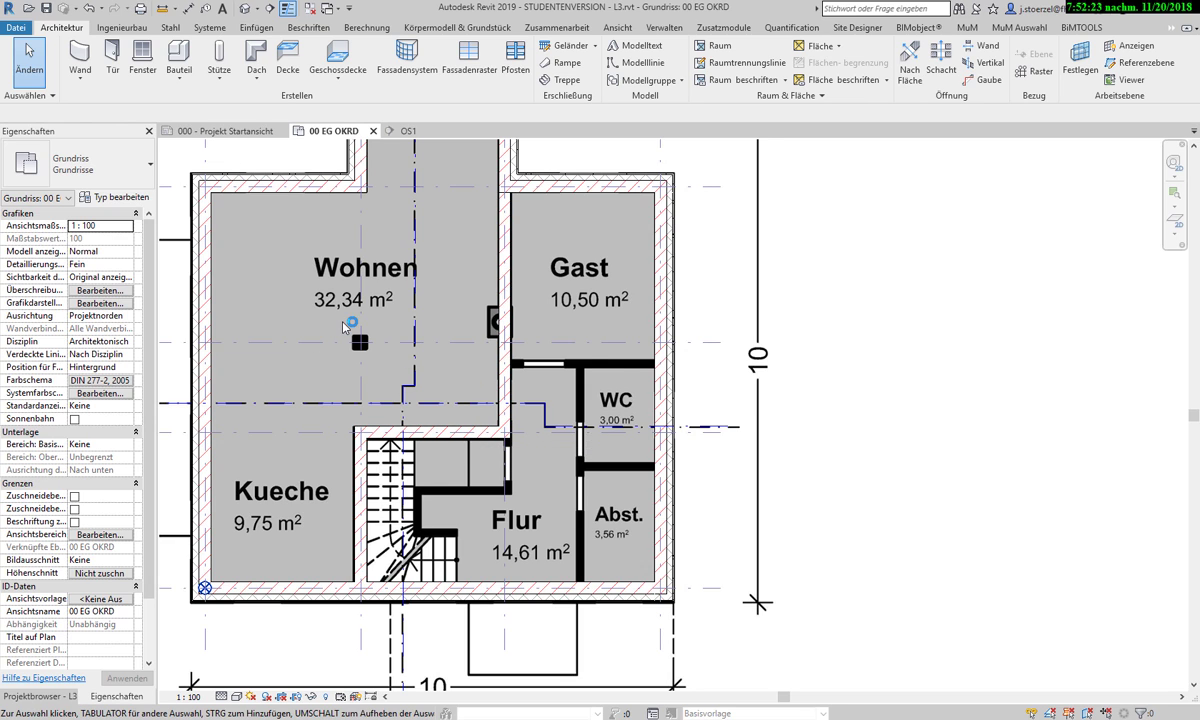
Start a structural column using the MuM_STB Stütze - Rechteckig 25 x 25 type
scroll(345, 326, "up", 2)
scroll(345, 326, "up", 2)
scroll(345, 326, "up", 1)
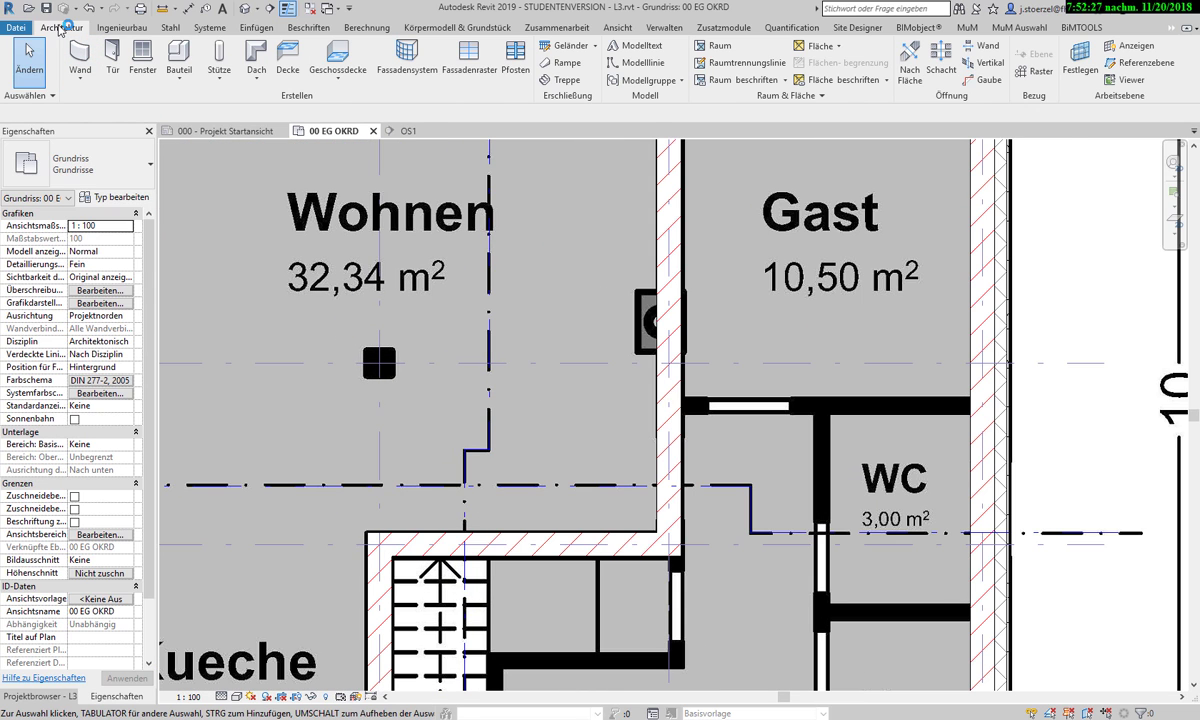
left_click(221, 82)
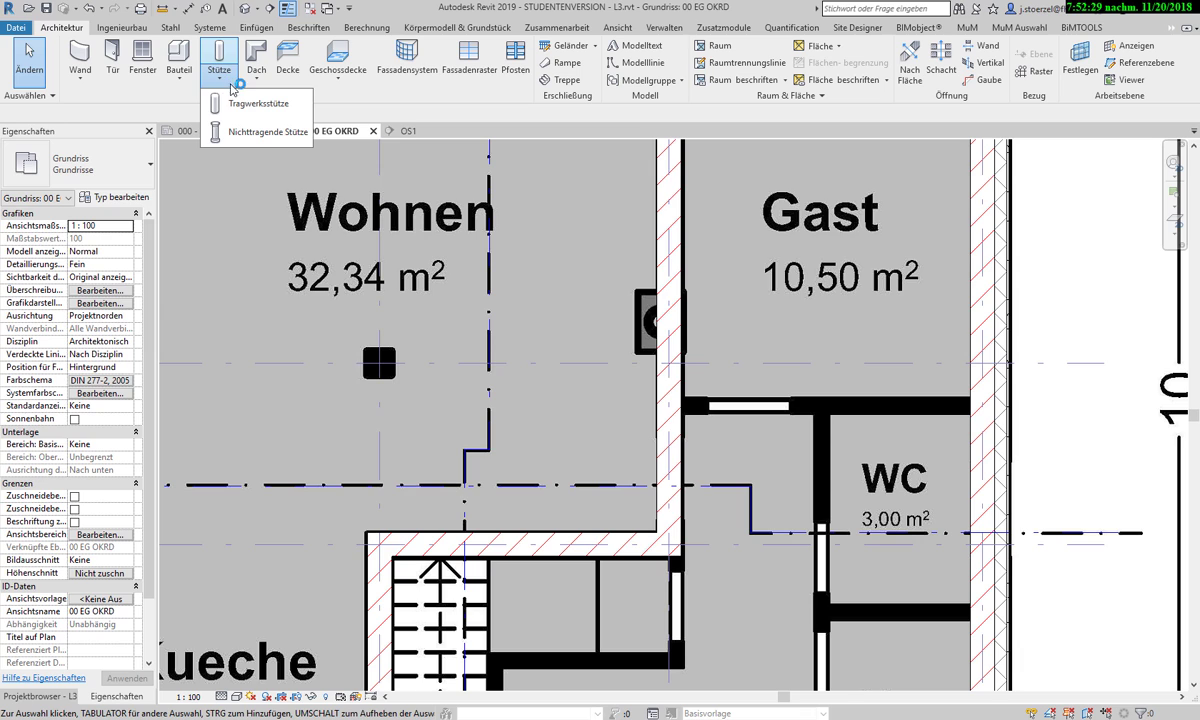
left_click(238, 104)
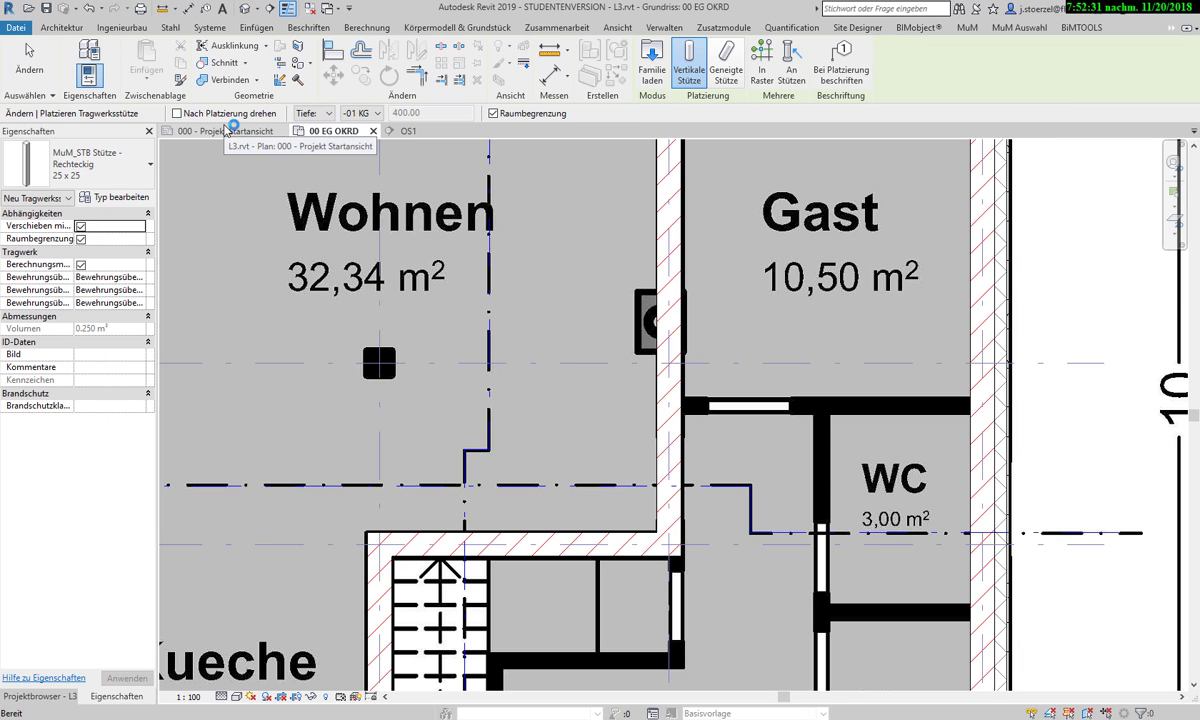
left_click(90, 157)
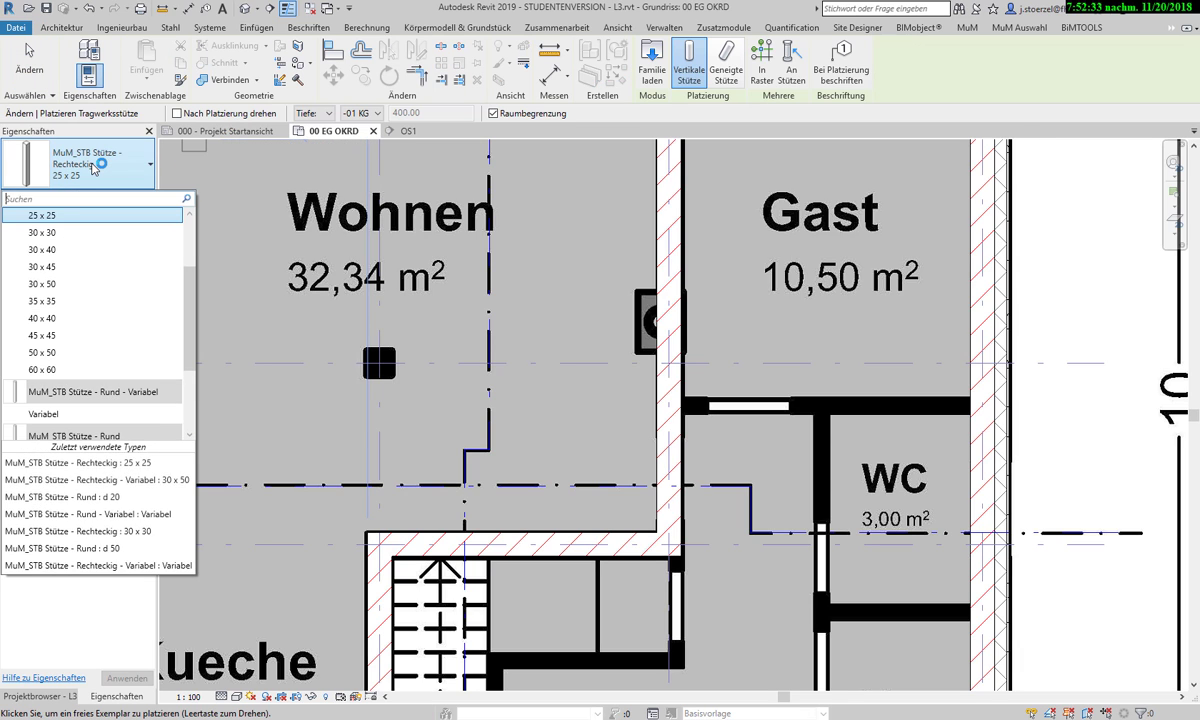
scroll(95, 279, "up", 2)
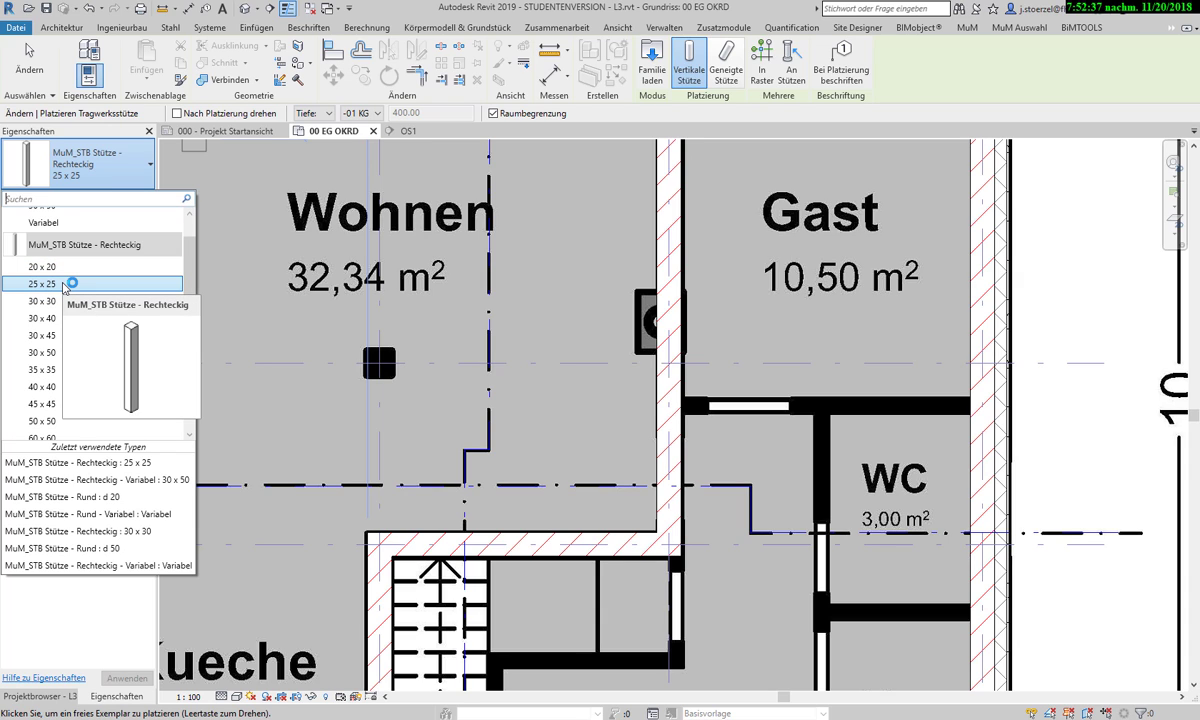
left_click(62, 285)
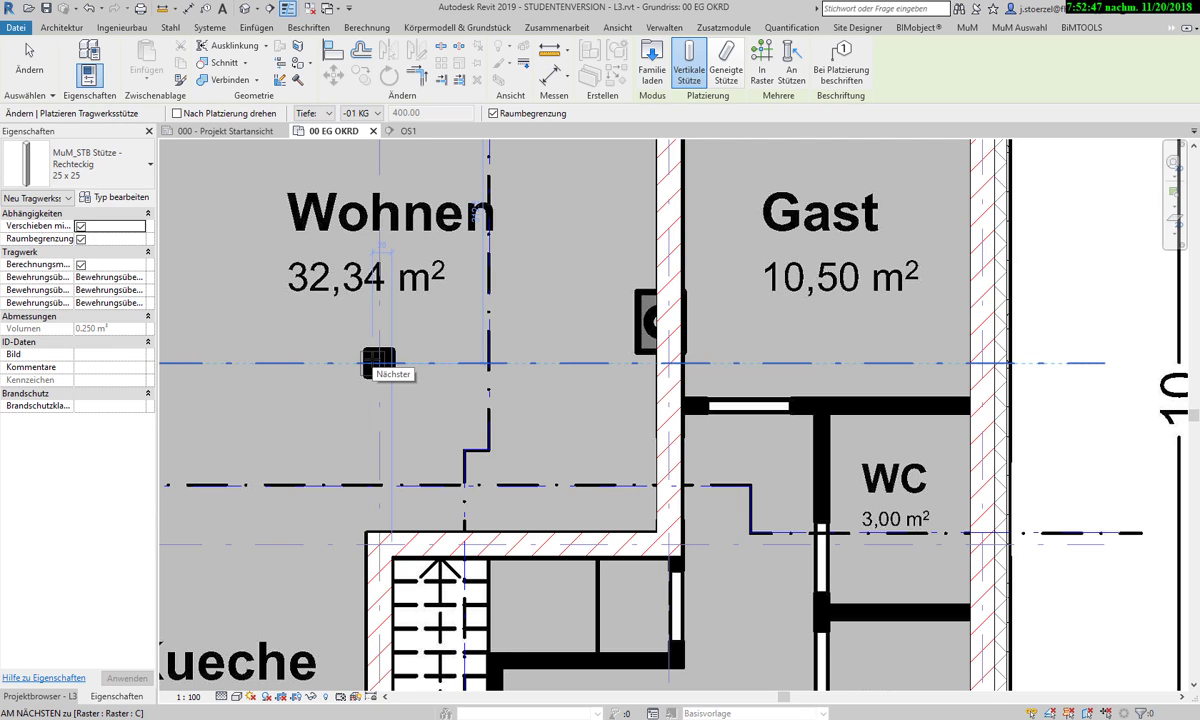
Place the column at the grid intersection in Wohnen, rising upward to 01 OG
left_click(366, 362)
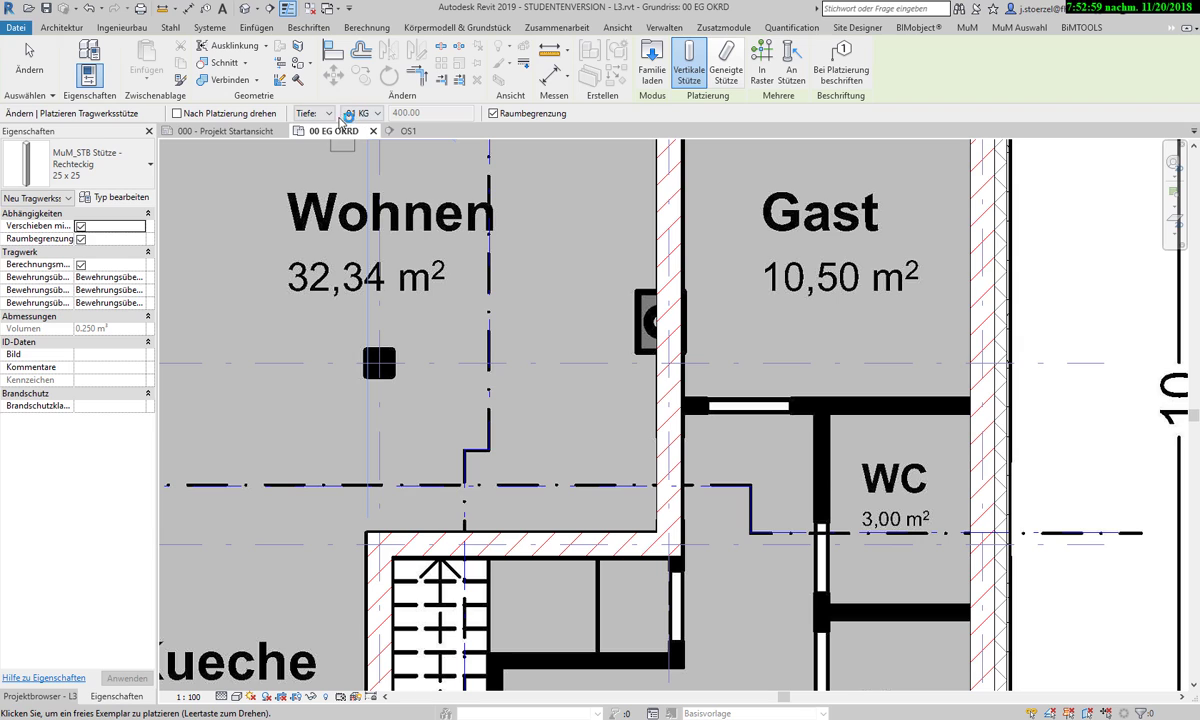
left_click(328, 113)
left_click(305, 136)
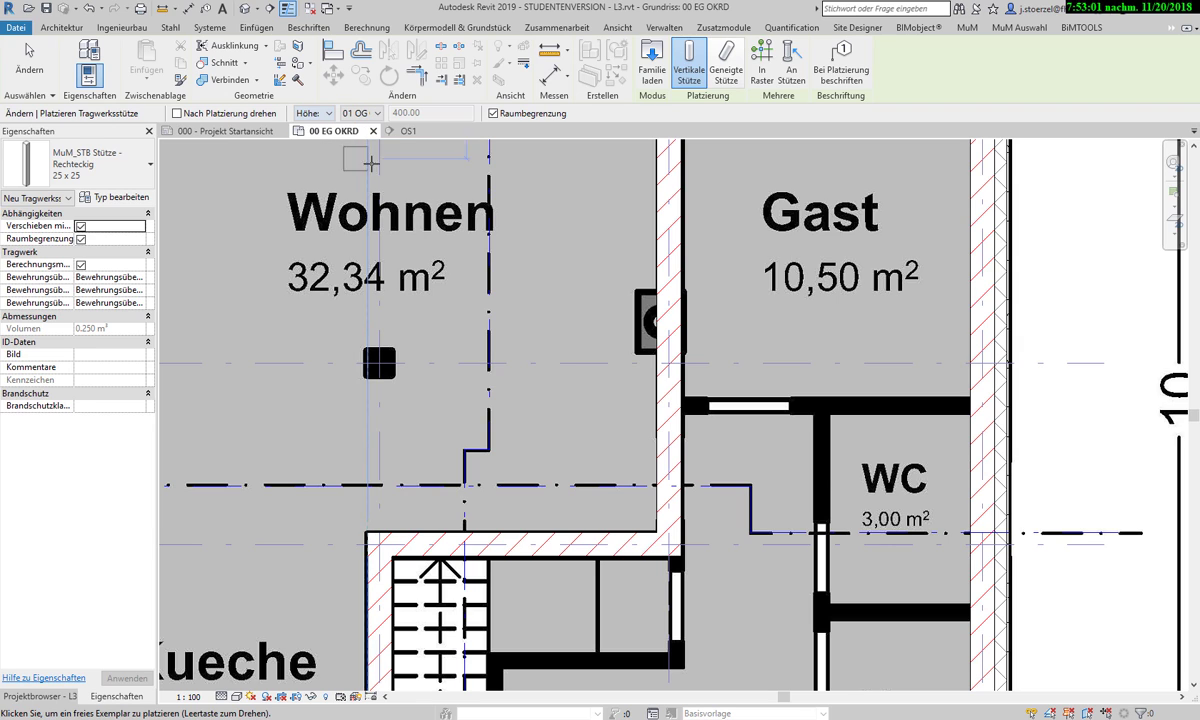
left_click(377, 113)
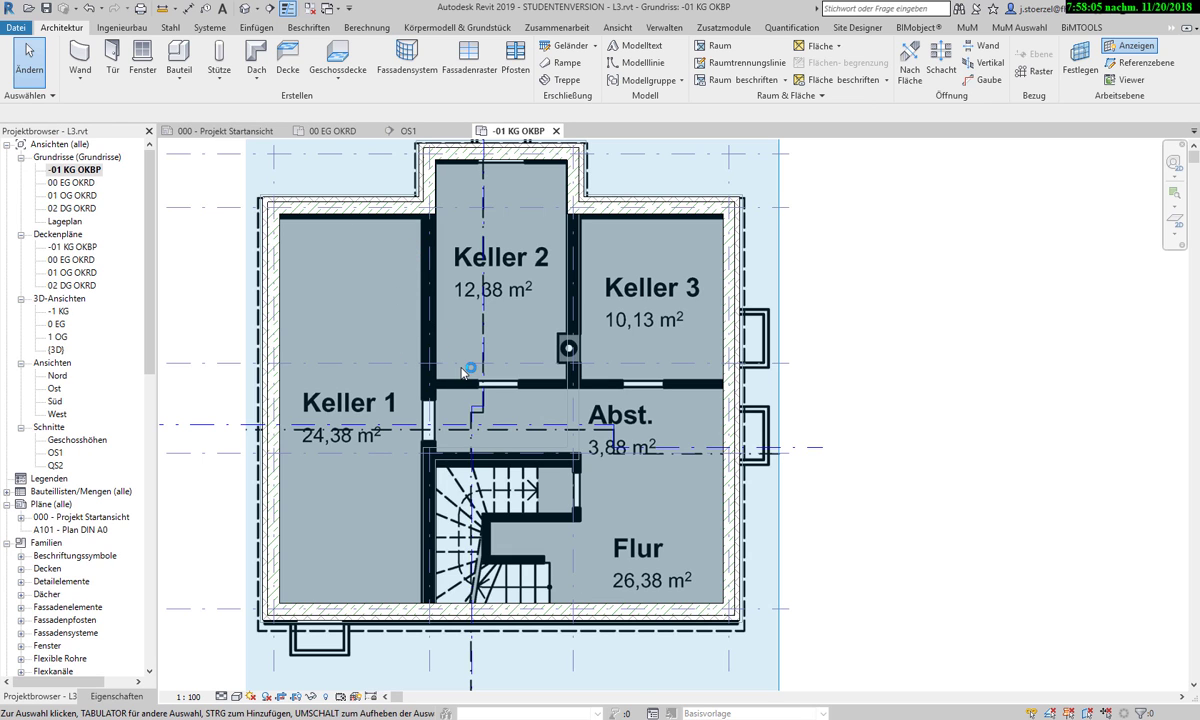
Start MW 25 load-bearing walls on the basement plan and show their properties
mouse_move(492, 356)
middle_mouse_down()
mouse_move(501, 391)
mouse_move(550, 393)
middle_mouse_up()
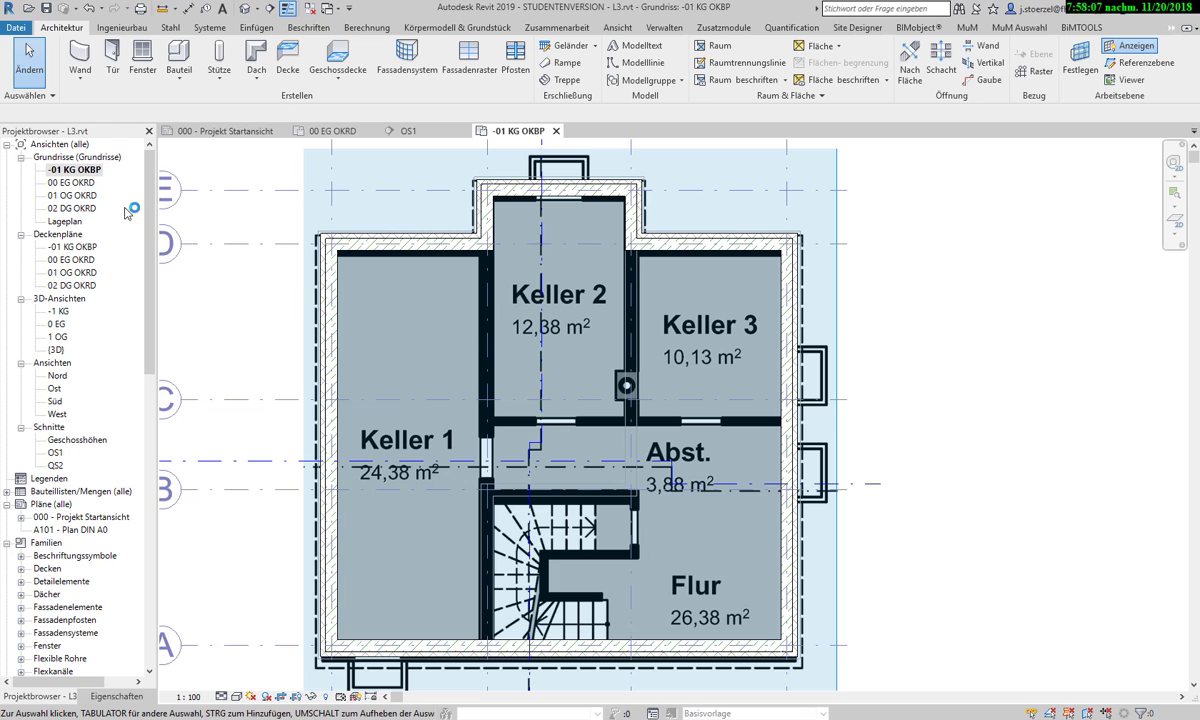
left_click(80, 78)
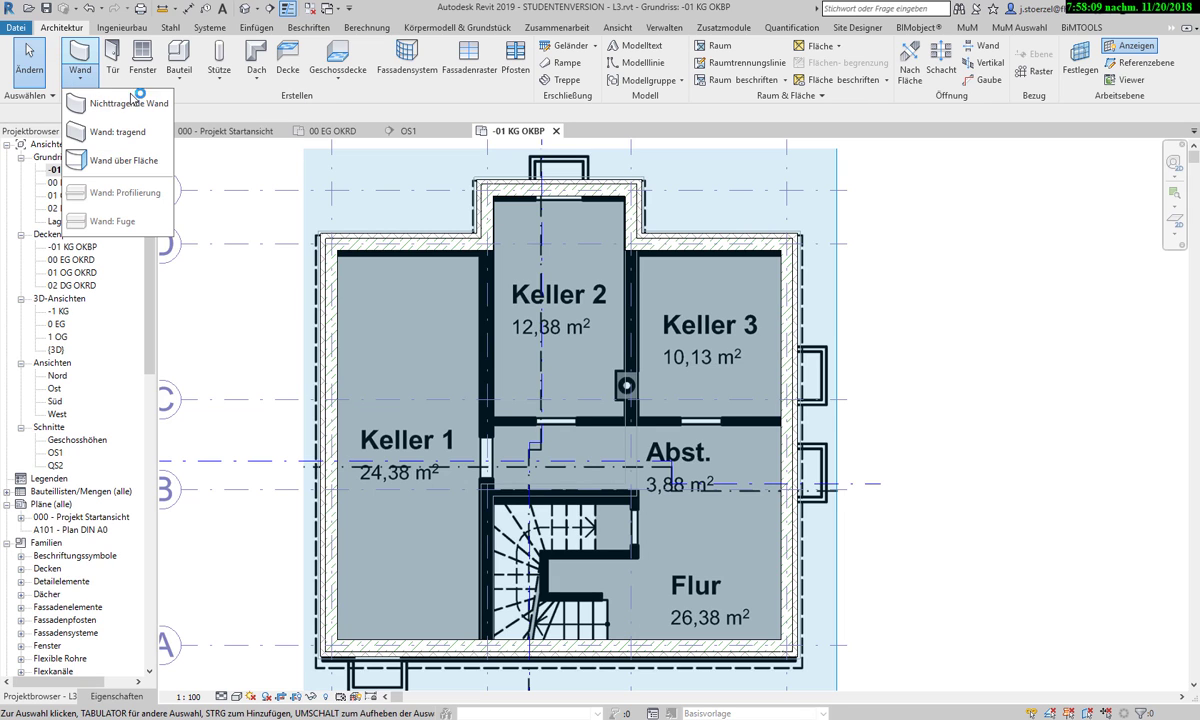
left_click(116, 108)
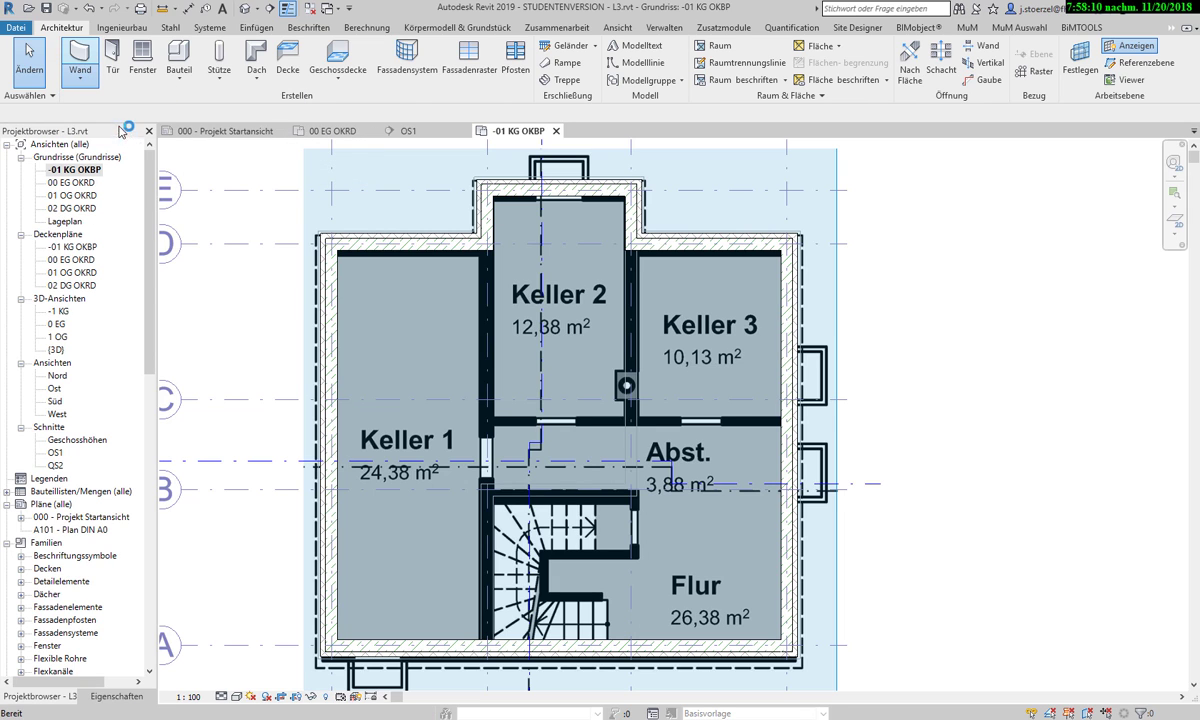
left_click(117, 697)
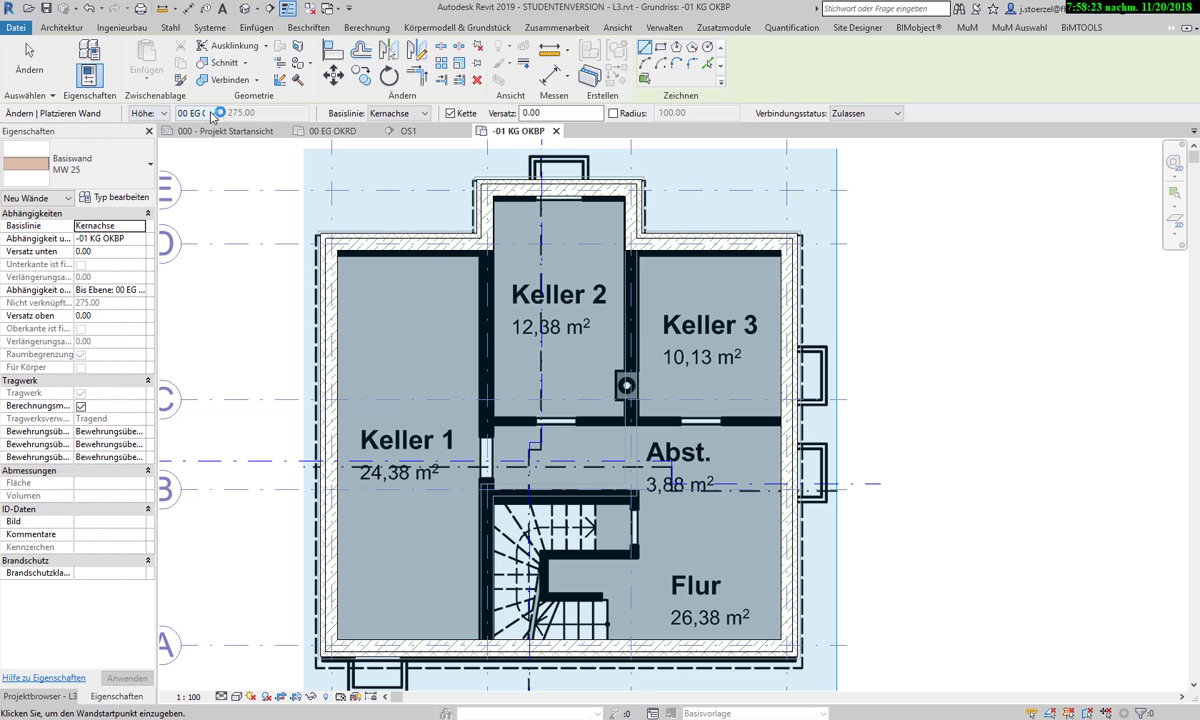
Set the basement wall's top level to -01 KG UKBP, giving 250.00 height
left_click(211, 113)
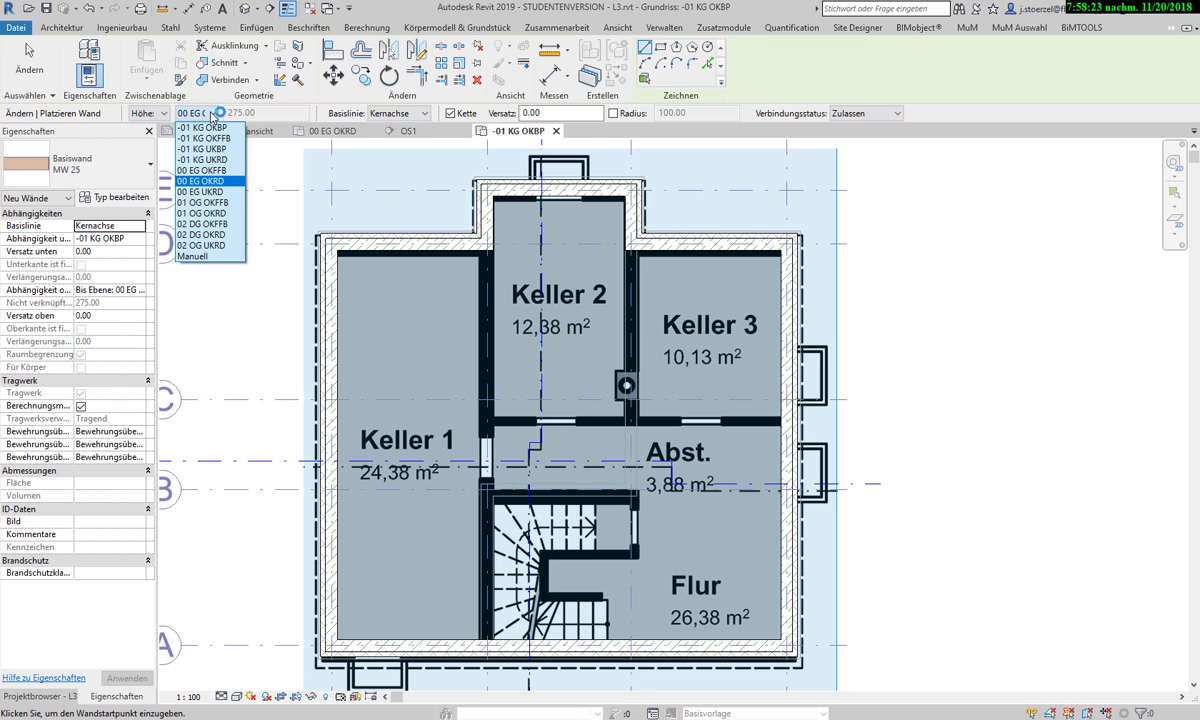
left_click(226, 192)
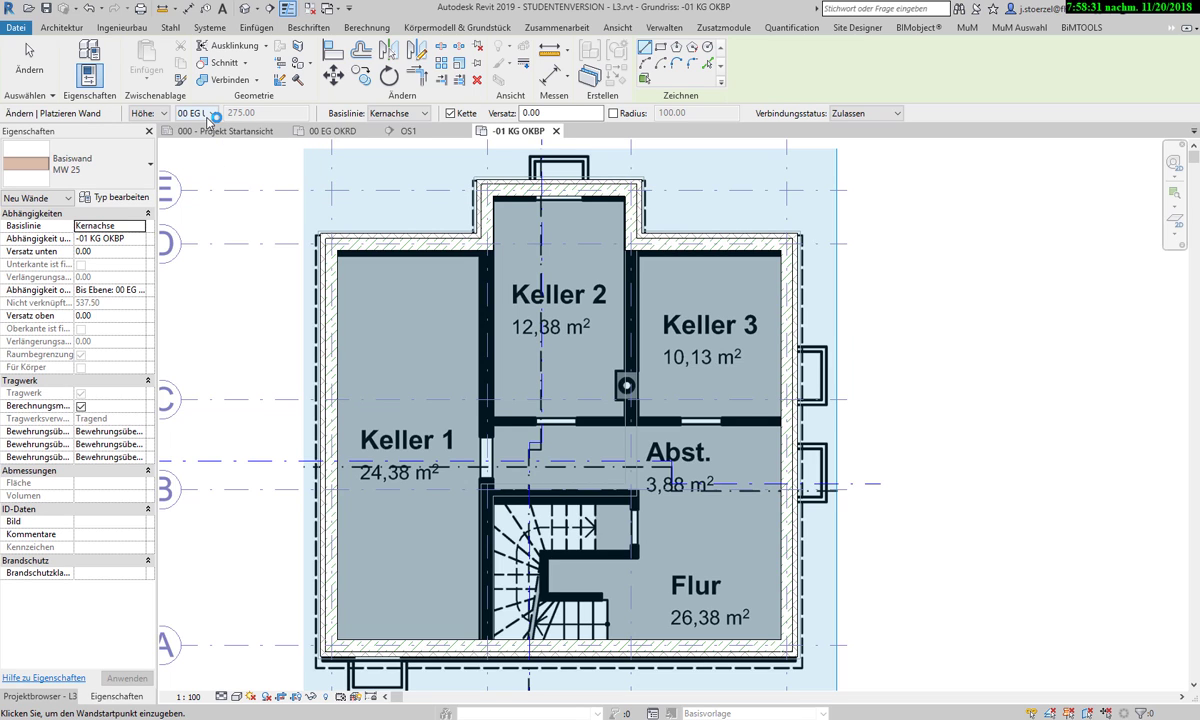
left_click(210, 114)
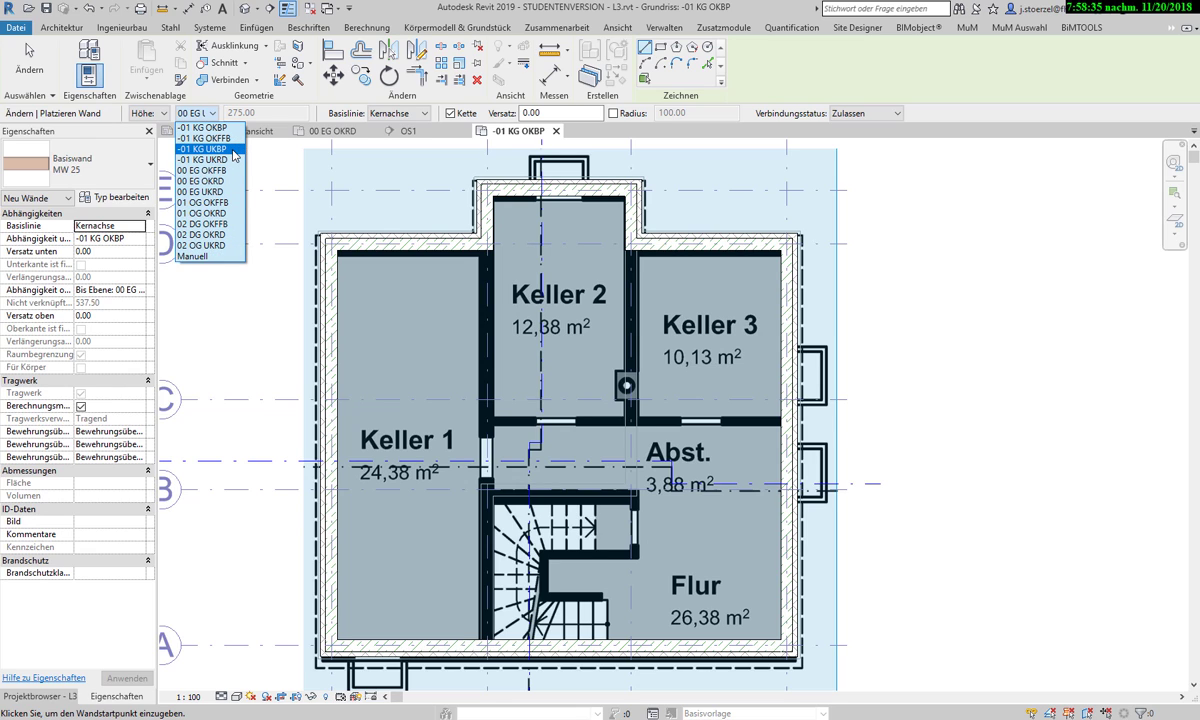
left_click(229, 160)
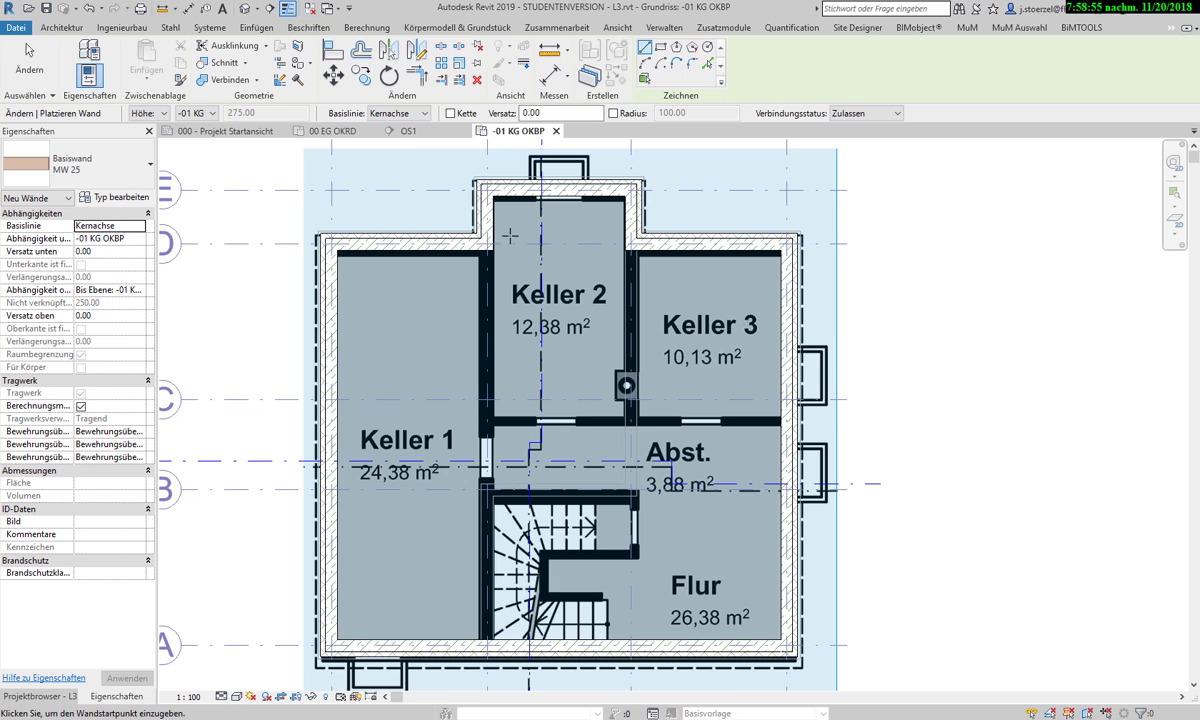
Hide the work-plane grid on the basement plan
scroll(470, 240, "up", 2)
scroll(476, 244, "up", 2)
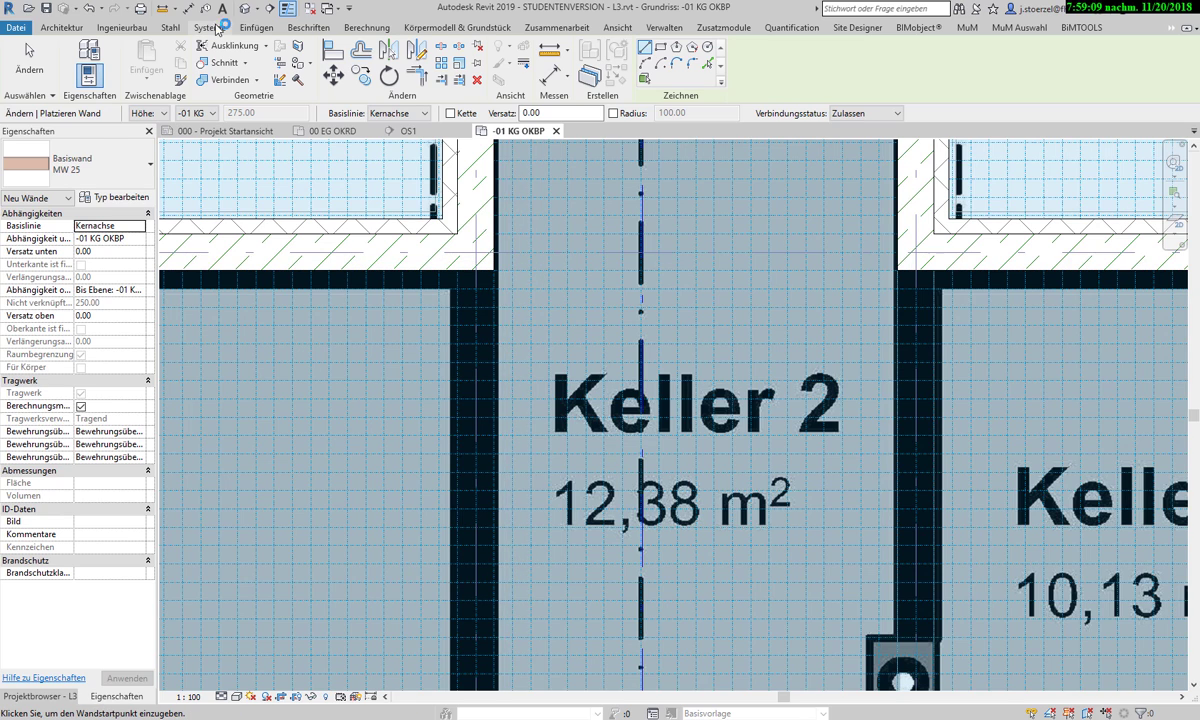
left_click(62, 27)
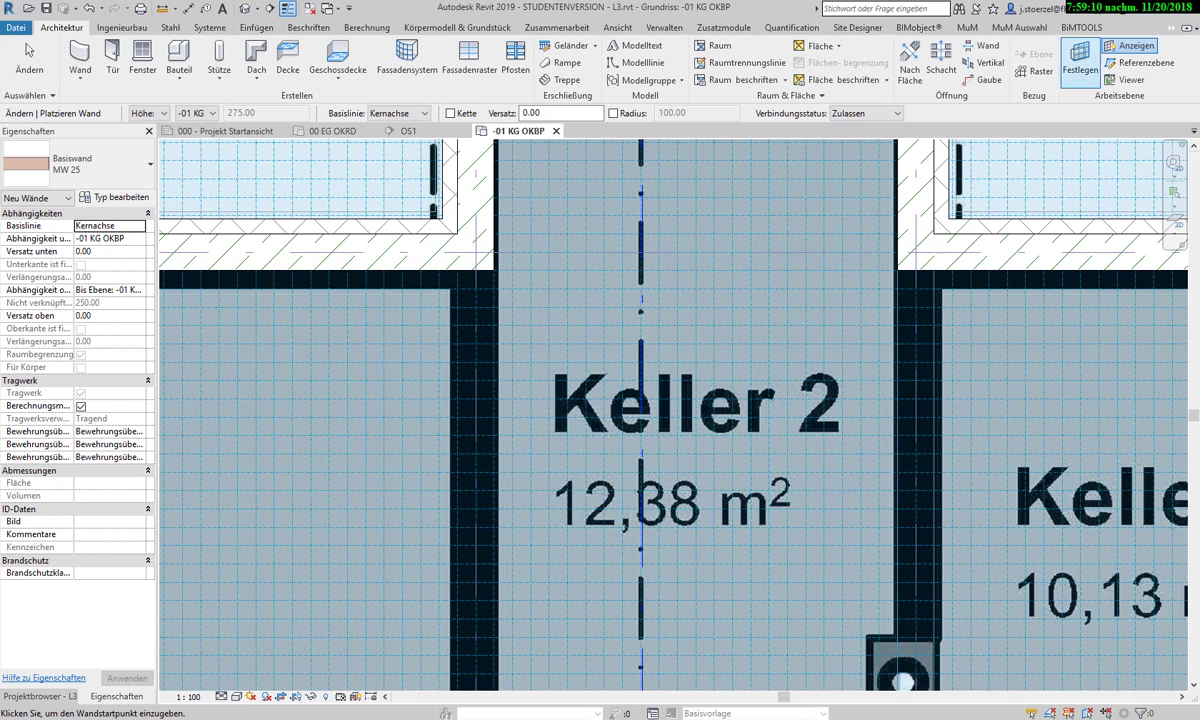
left_click(1134, 62)
Draw an MW 25 wall along grid 2 from the top intersection to the bottom exterior wall
key("w")
key("a")
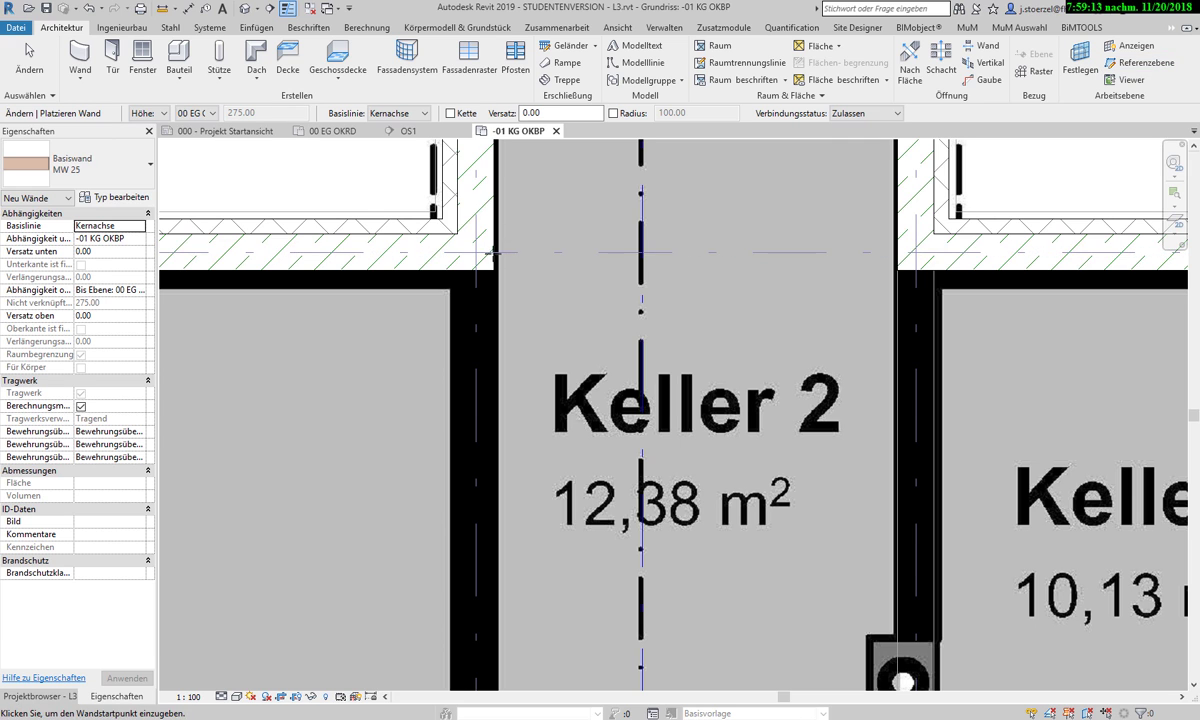
left_click(476, 252)
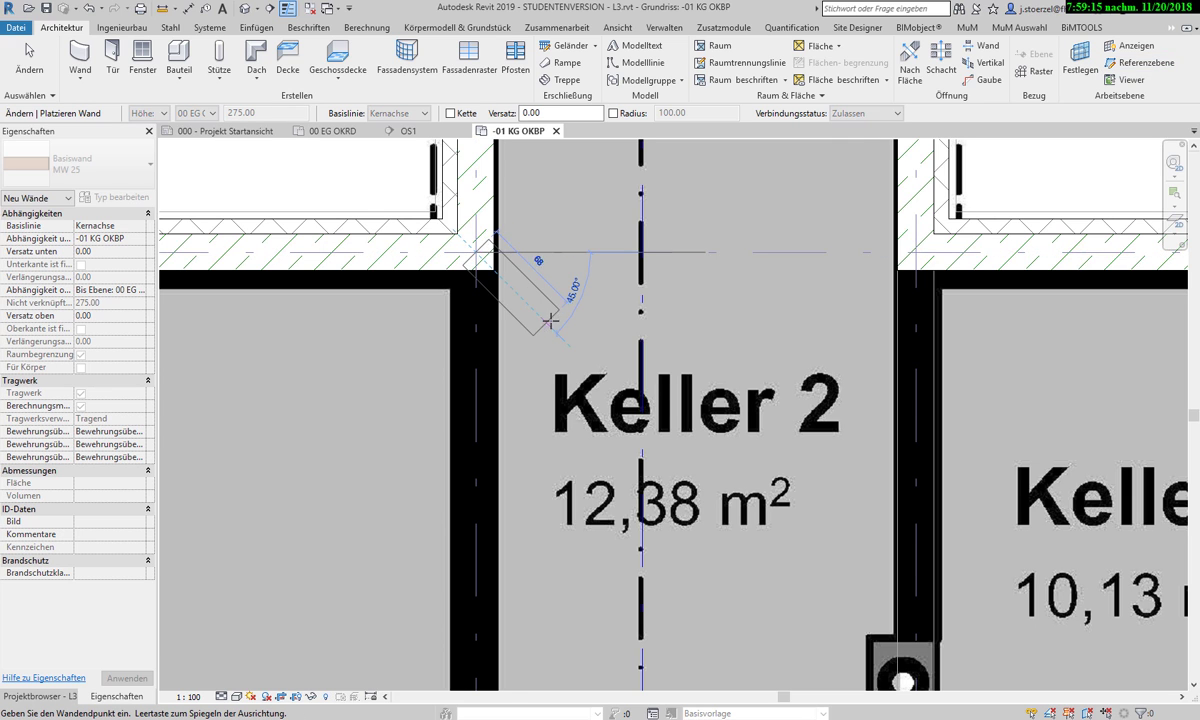
scroll(548, 320, "down", 2)
scroll(548, 320, "down", 2)
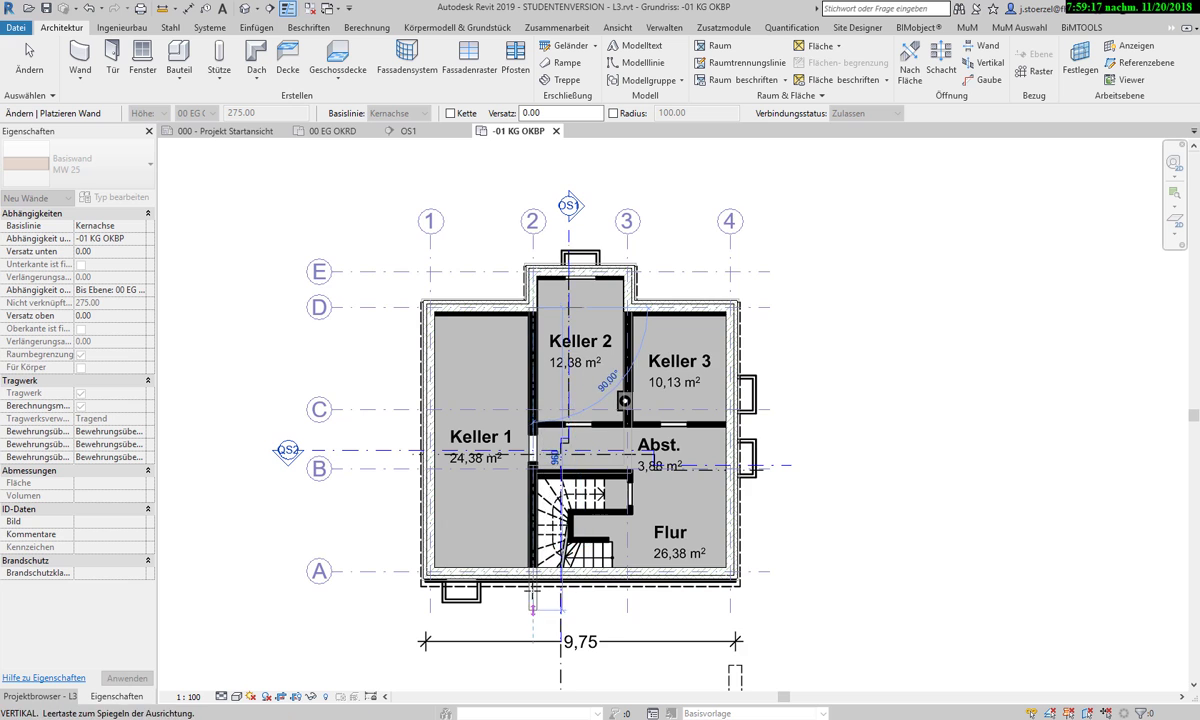
scroll(533, 548, "up", 2)
scroll(533, 548, "up", 3)
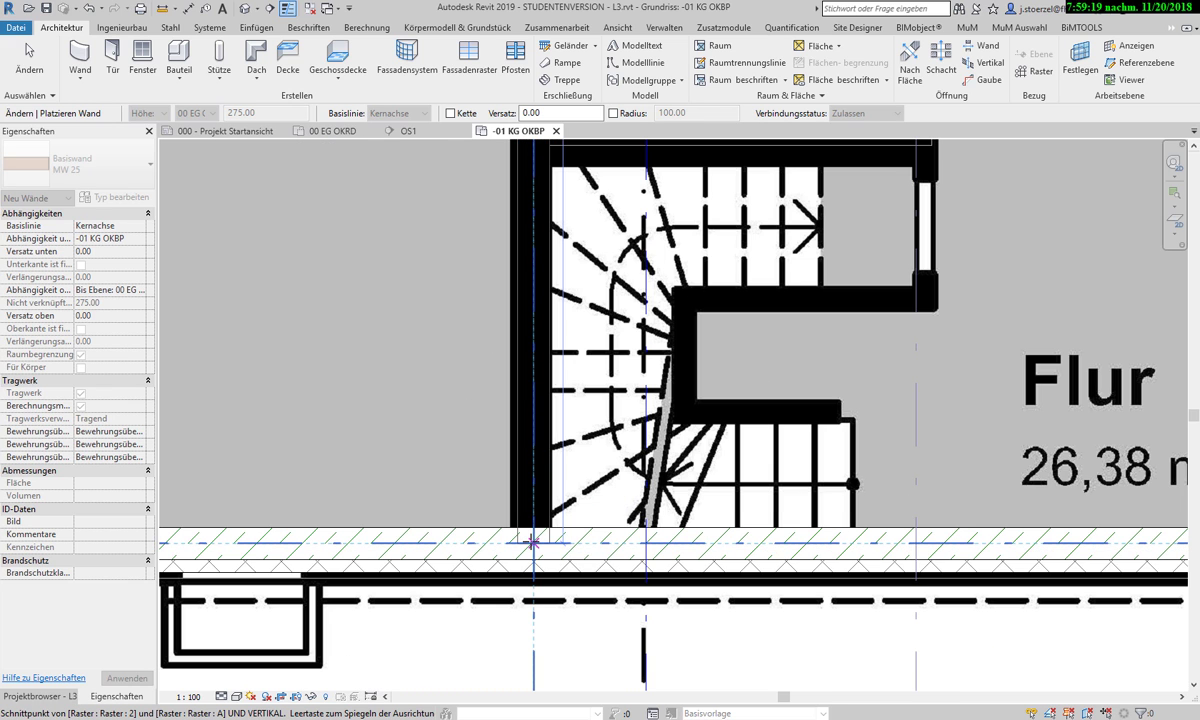
left_click(533, 541)
Begin a new wall at the corner between Keller 2 and Keller 3
scroll(600, 330, "down", 2)
scroll(600, 330, "down", 2)
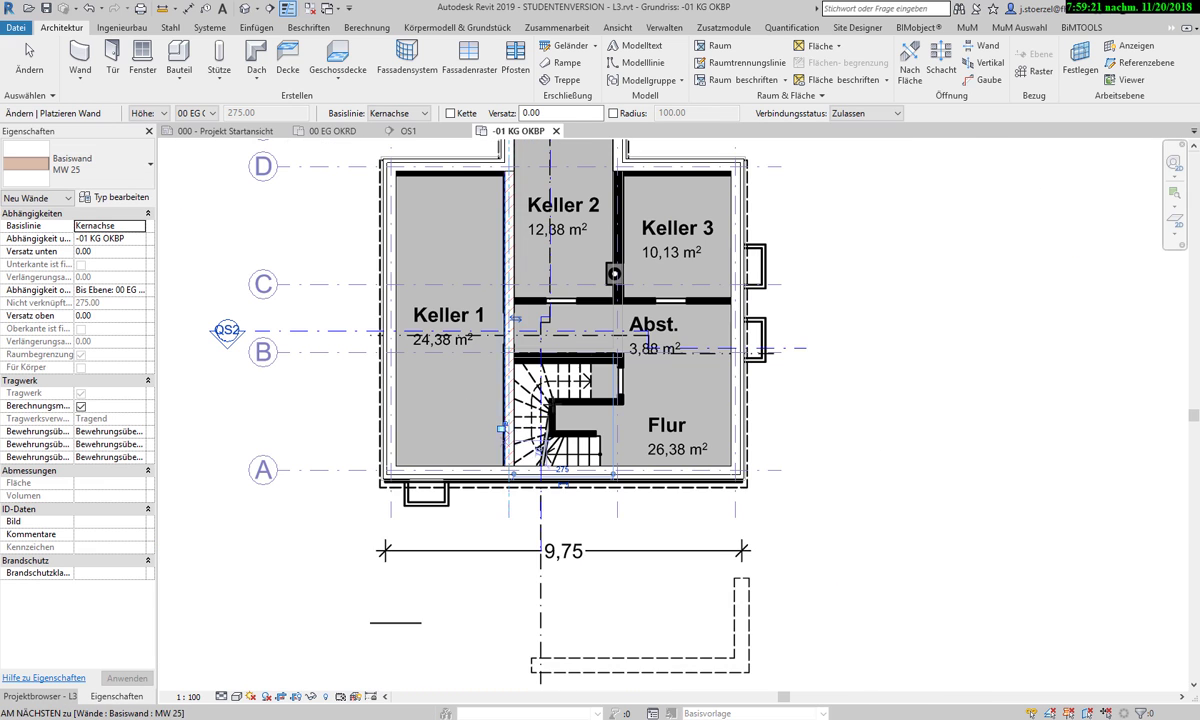
scroll(614, 168, "up", 2)
scroll(613, 165, "up", 1)
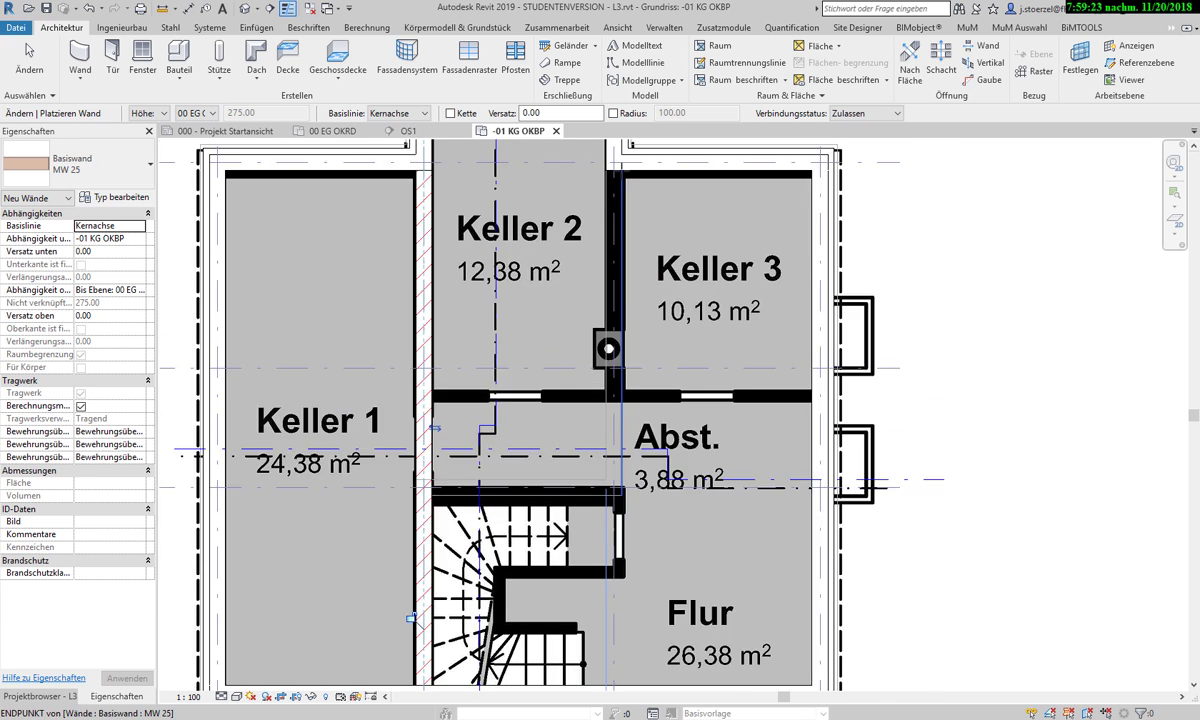
scroll(612, 163, "up", 1)
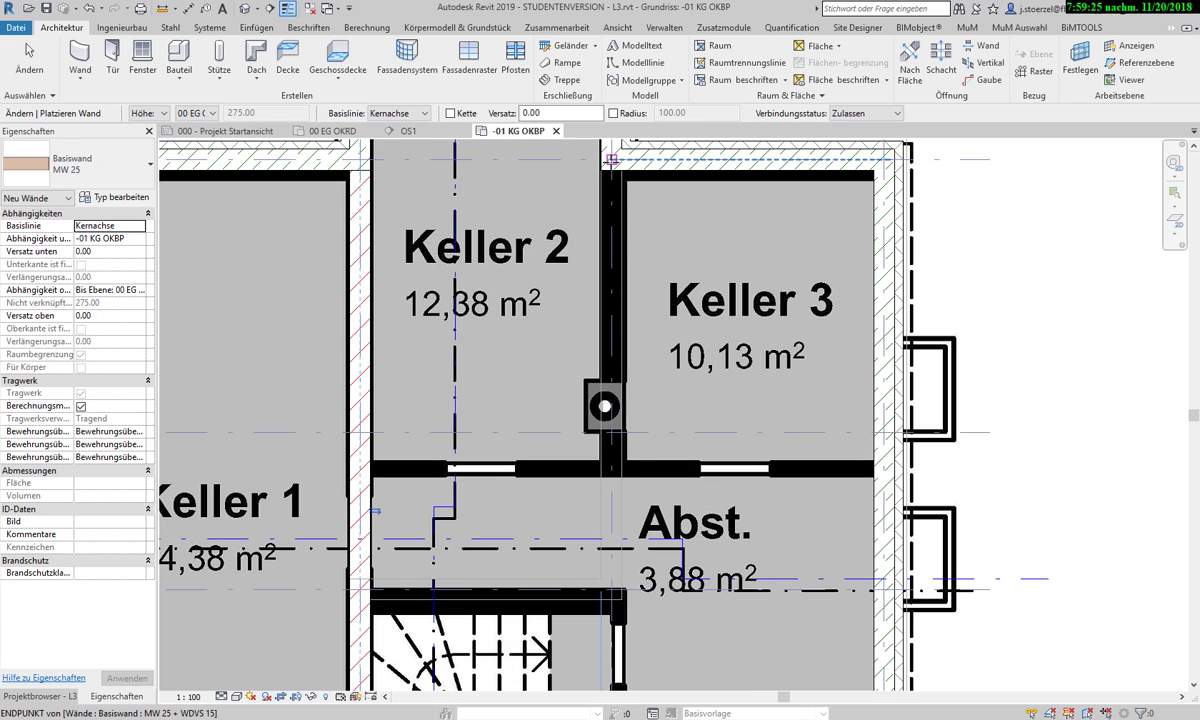
left_click(612, 158)
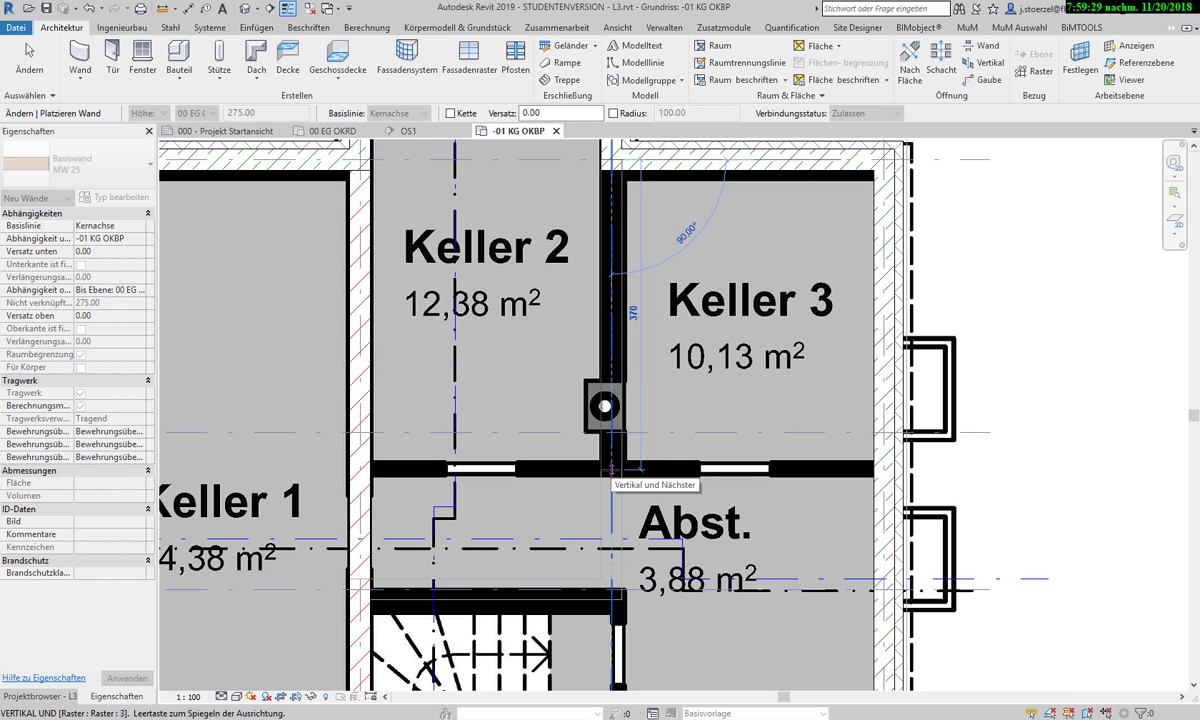
Finish the roughly 375-long wall dividing Keller 2 from Keller 3
left_click(612, 468)
scroll(580, 420, "down", 1)
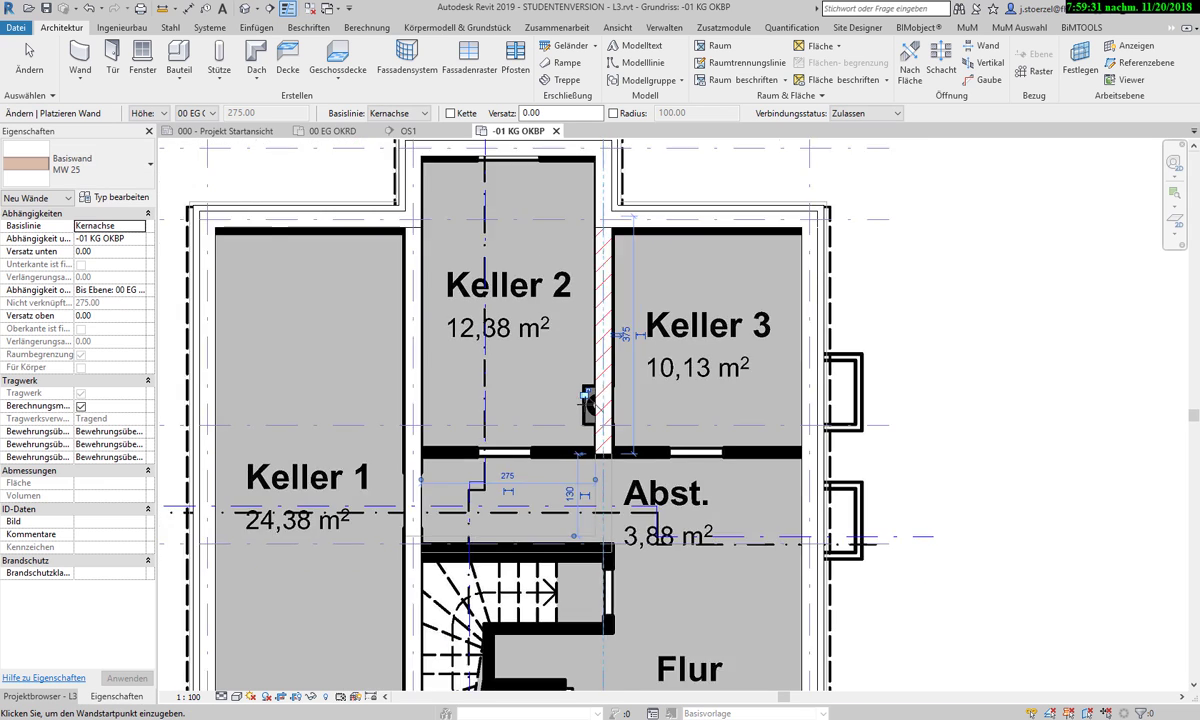
scroll(580, 420, "down", 2)
scroll(550, 516, "up", 2)
scroll(550, 516, "up", 1)
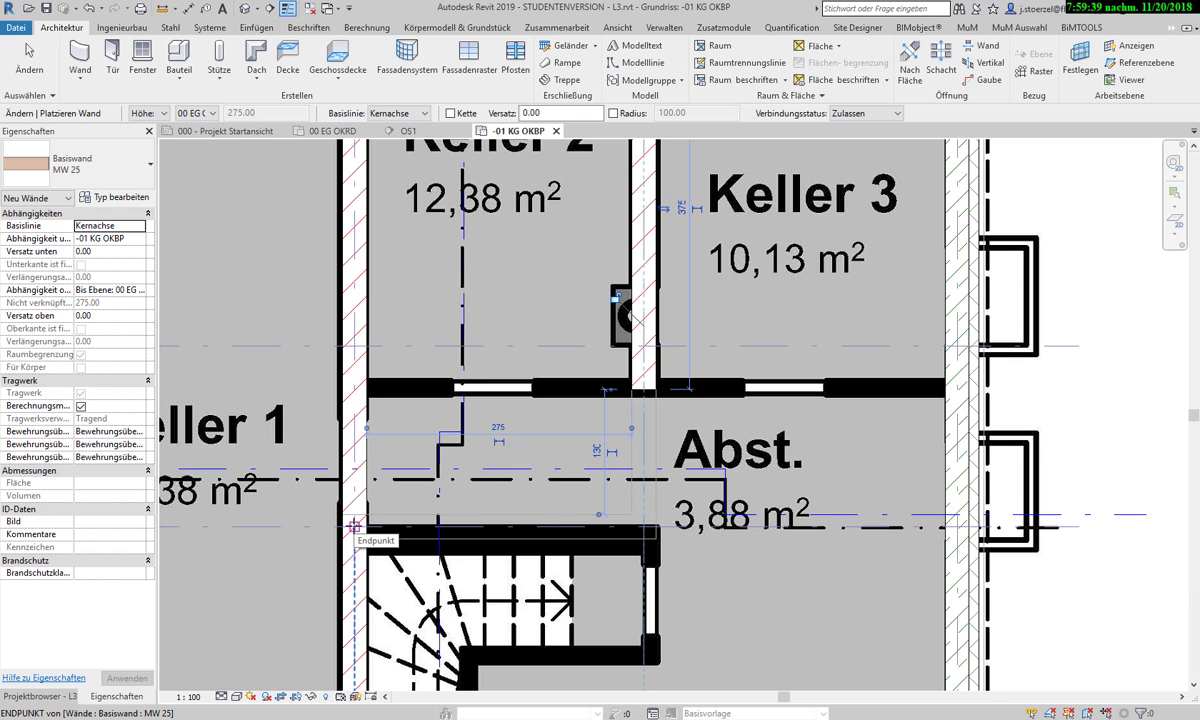
scroll(745, 510, "down", 3)
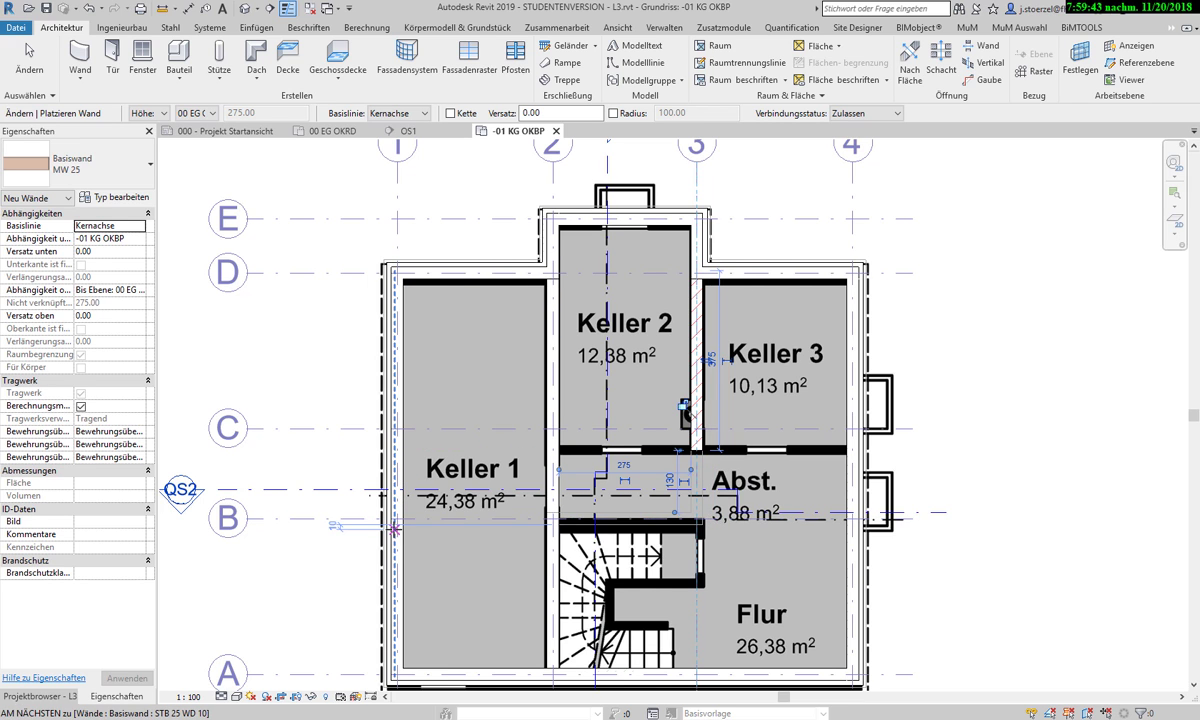
Draw a MW 25 wall from the left wall's end across above the stair to the Abst. wall
scroll(661, 537, "up", 2)
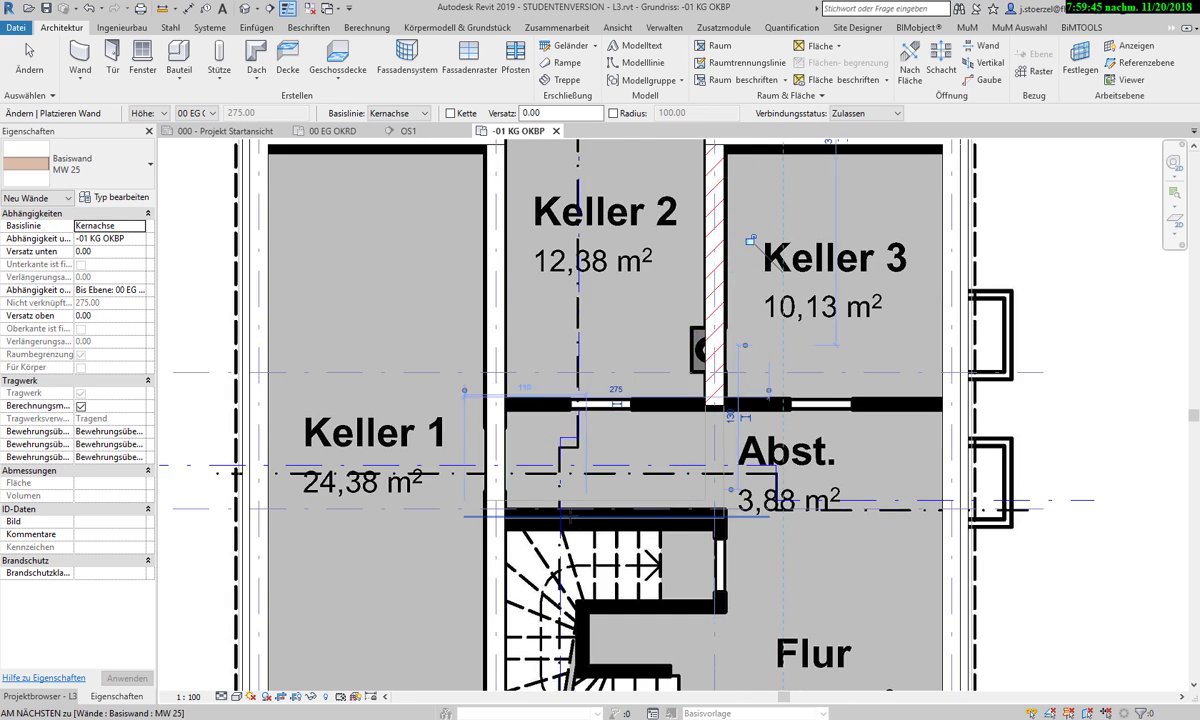
scroll(574, 526, "up", 2)
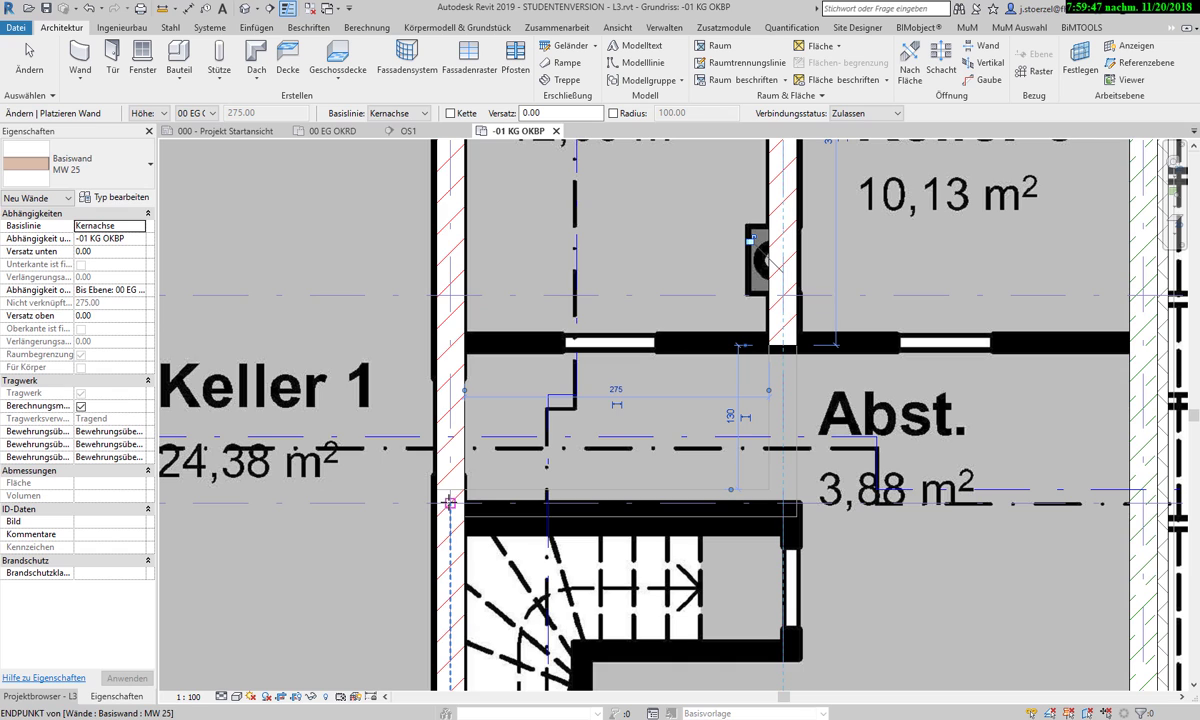
left_click(450, 503)
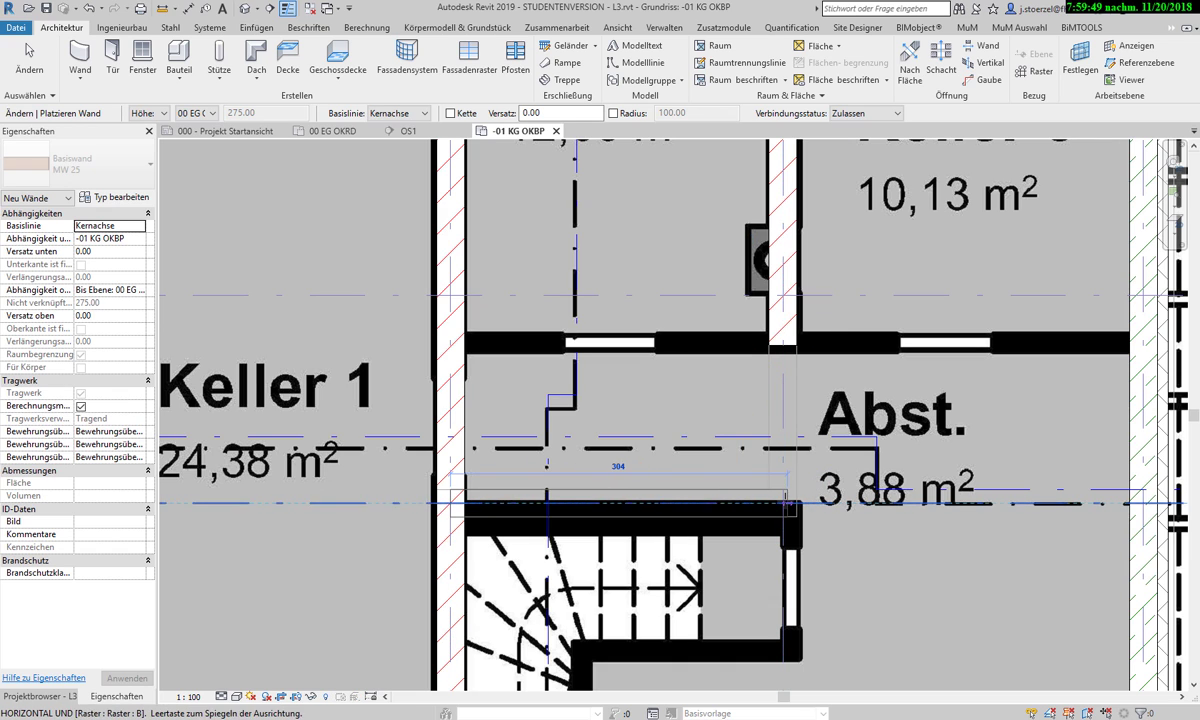
left_click(787, 503)
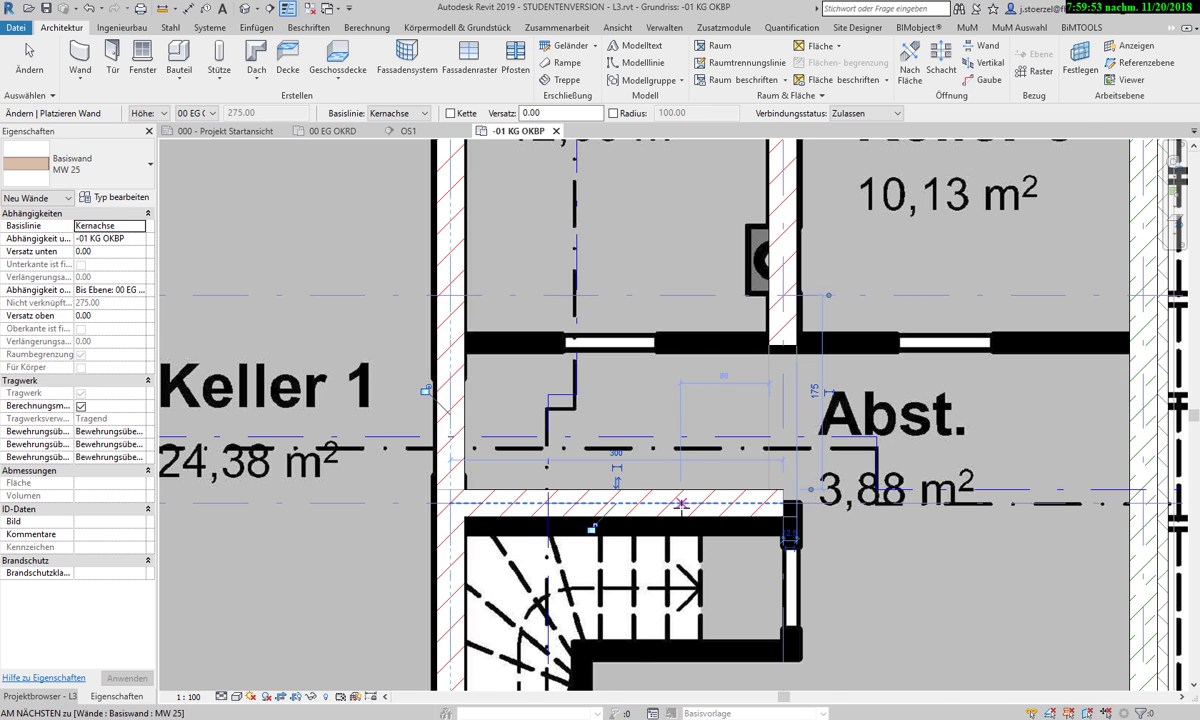
Show the Projektbrowser tree to reach the upper-floor plan 01 OG OKRD
scroll(682, 503, "down", 2)
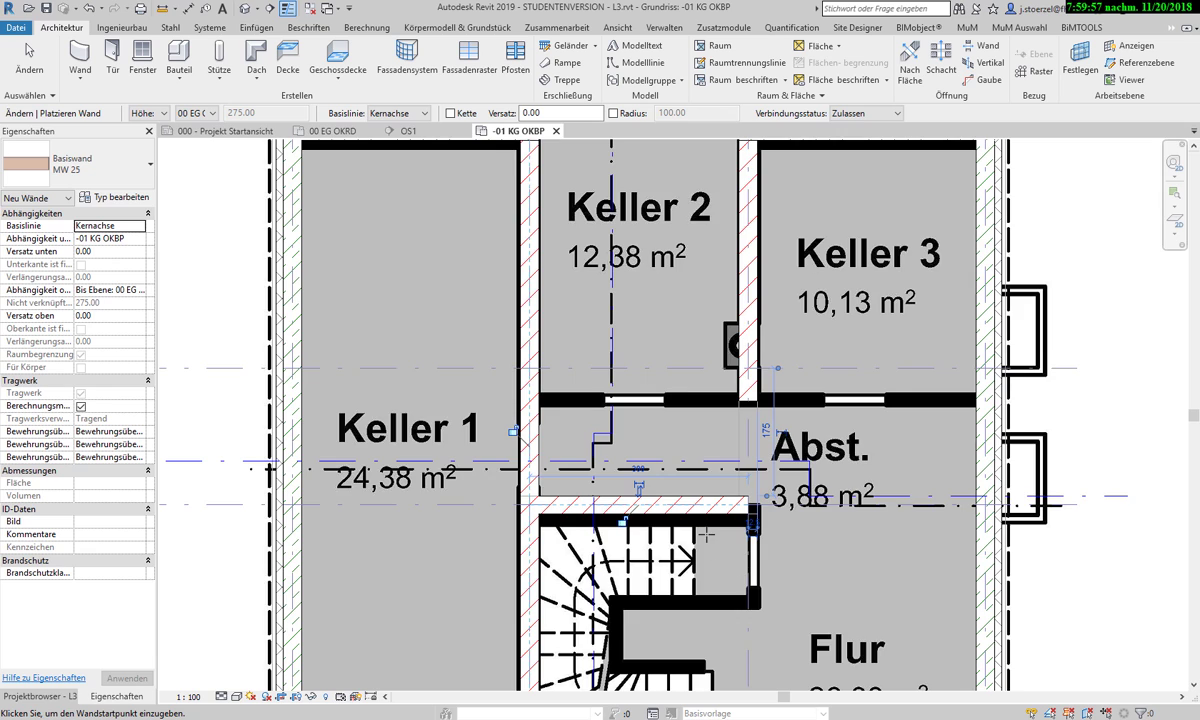
scroll(706, 535, "up", 3)
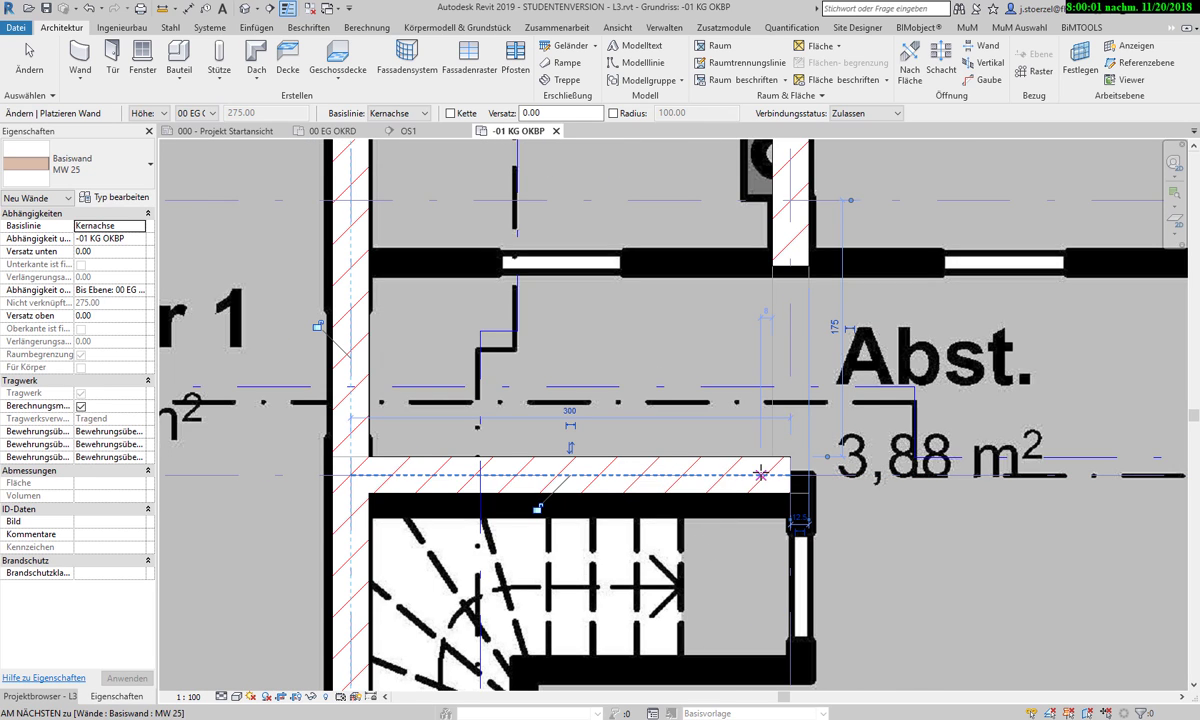
scroll(760, 474, "down", 1)
scroll(760, 474, "down", 2)
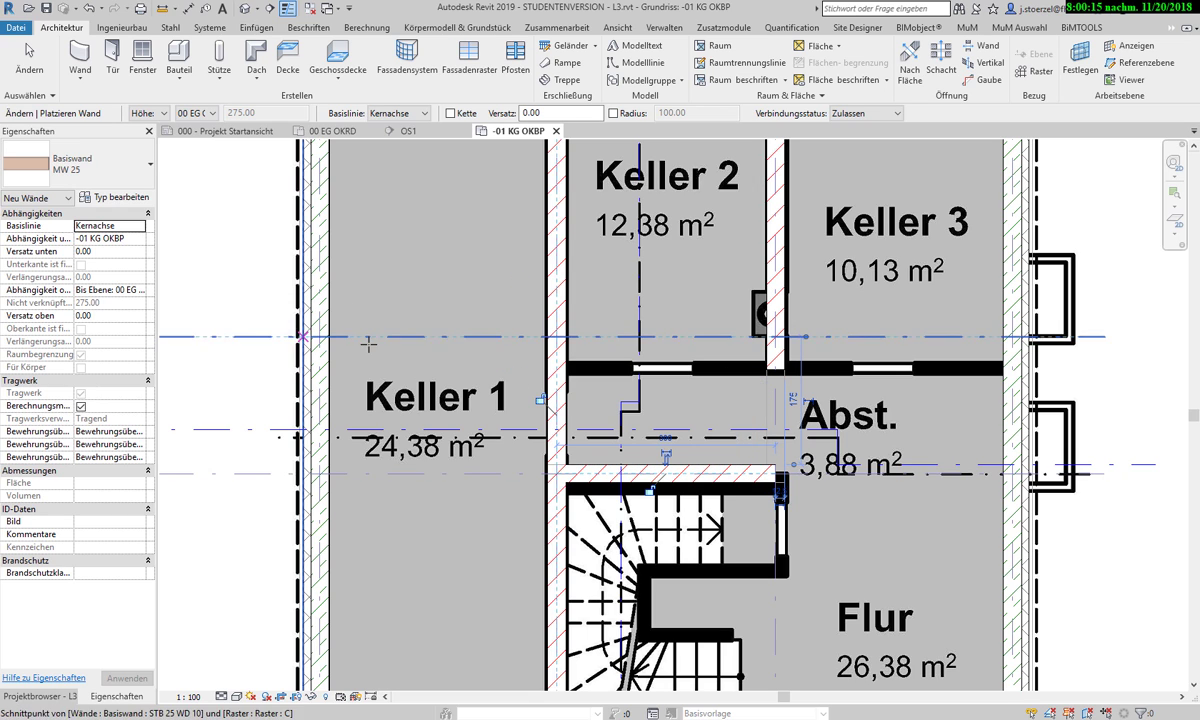
scroll(518, 375, "down", 3)
scroll(520, 375, "down", 1)
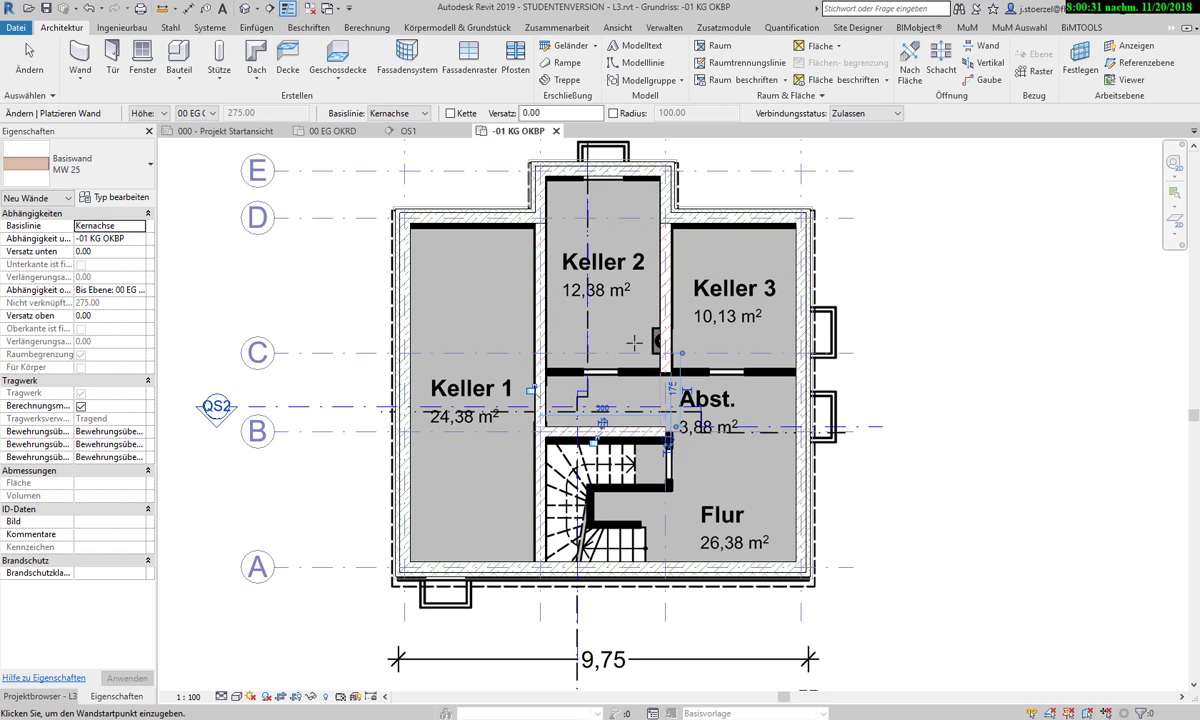
left_click(40, 696)
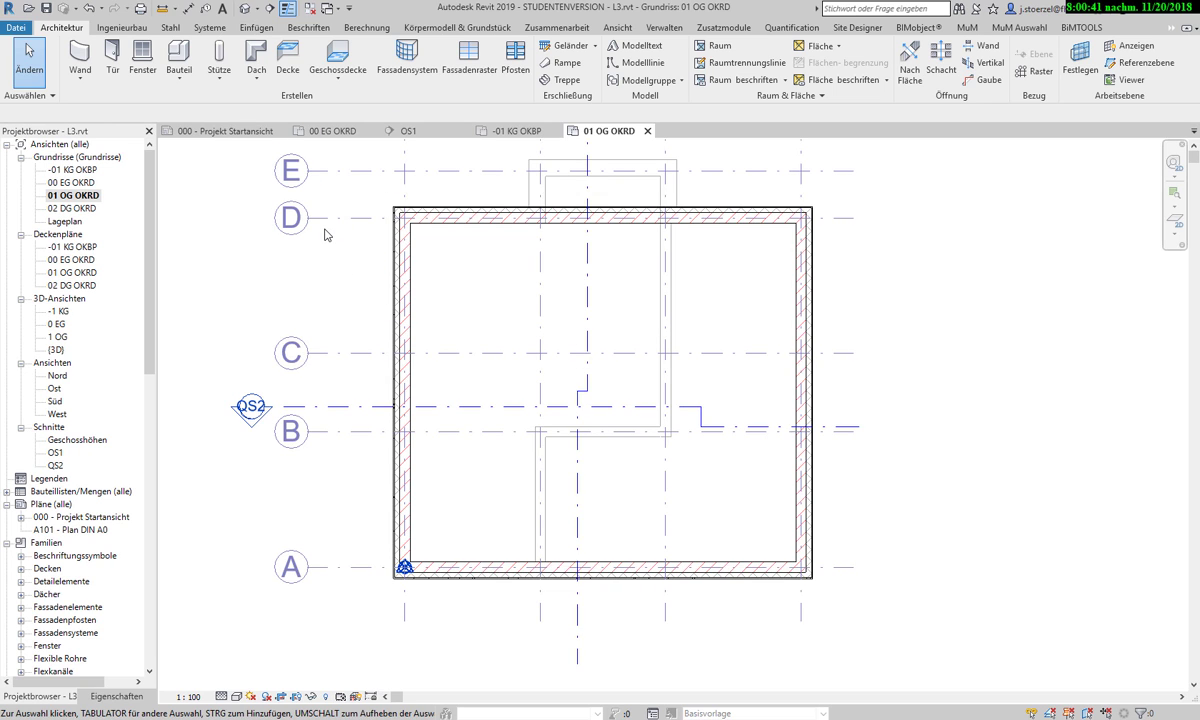
Make Rasterbilder visible in 01 OG OKRD via VG, then reopen basement plan -01 KG OKBP
key("v")
key("g")
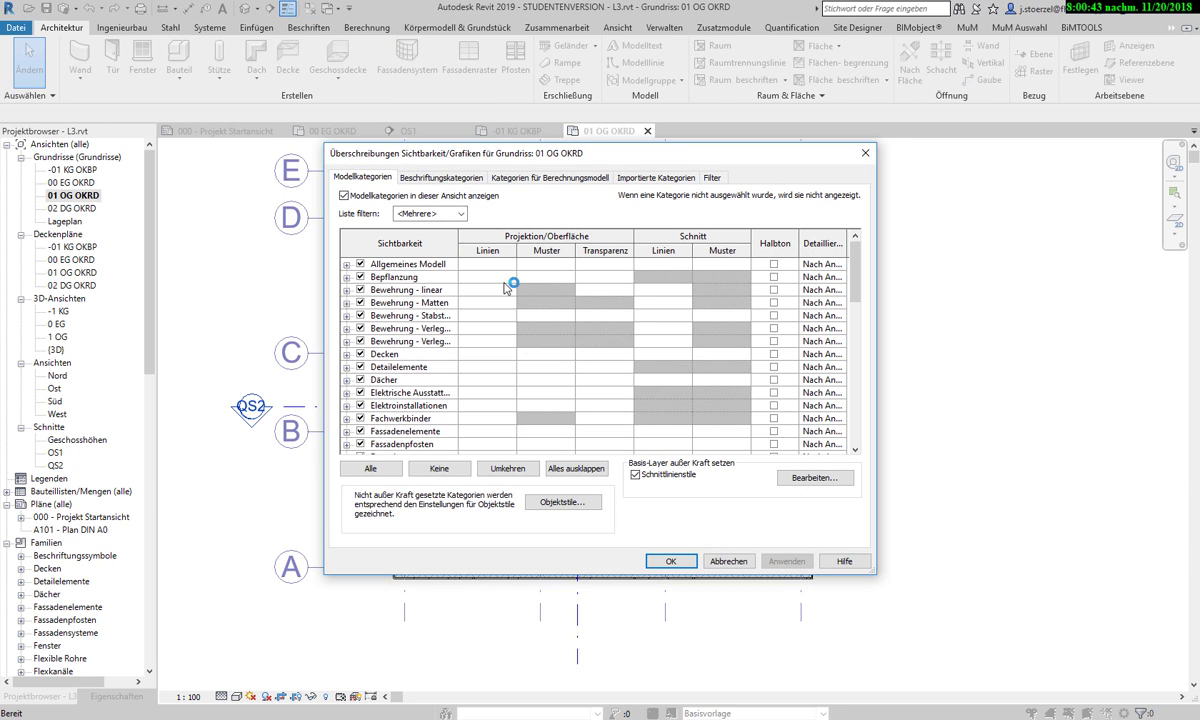
scroll(402, 410, "down", 1)
scroll(402, 410, "down", 2)
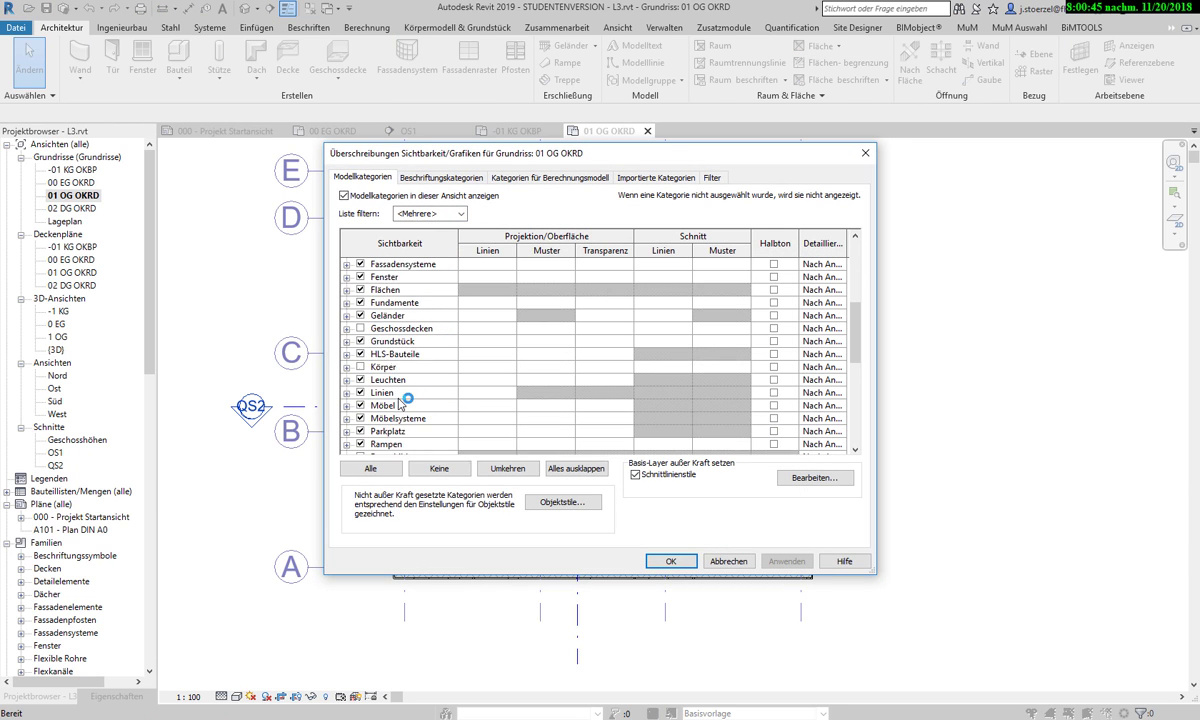
scroll(402, 410, "down", 2)
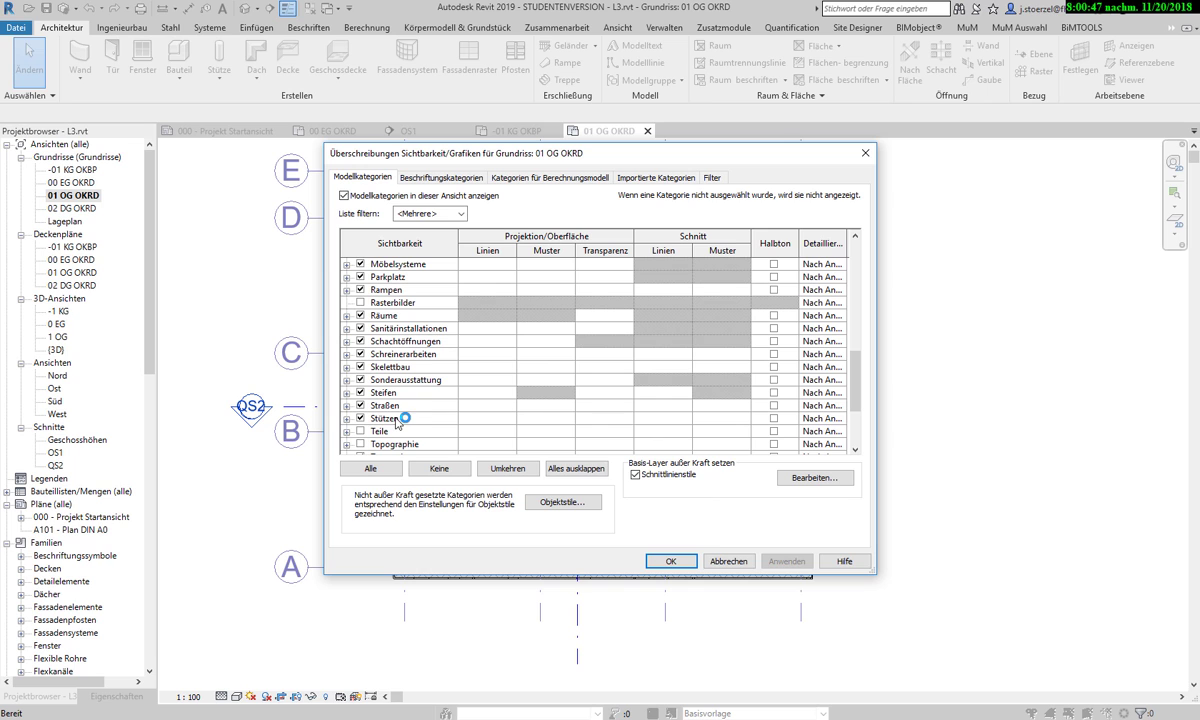
left_click(360, 302)
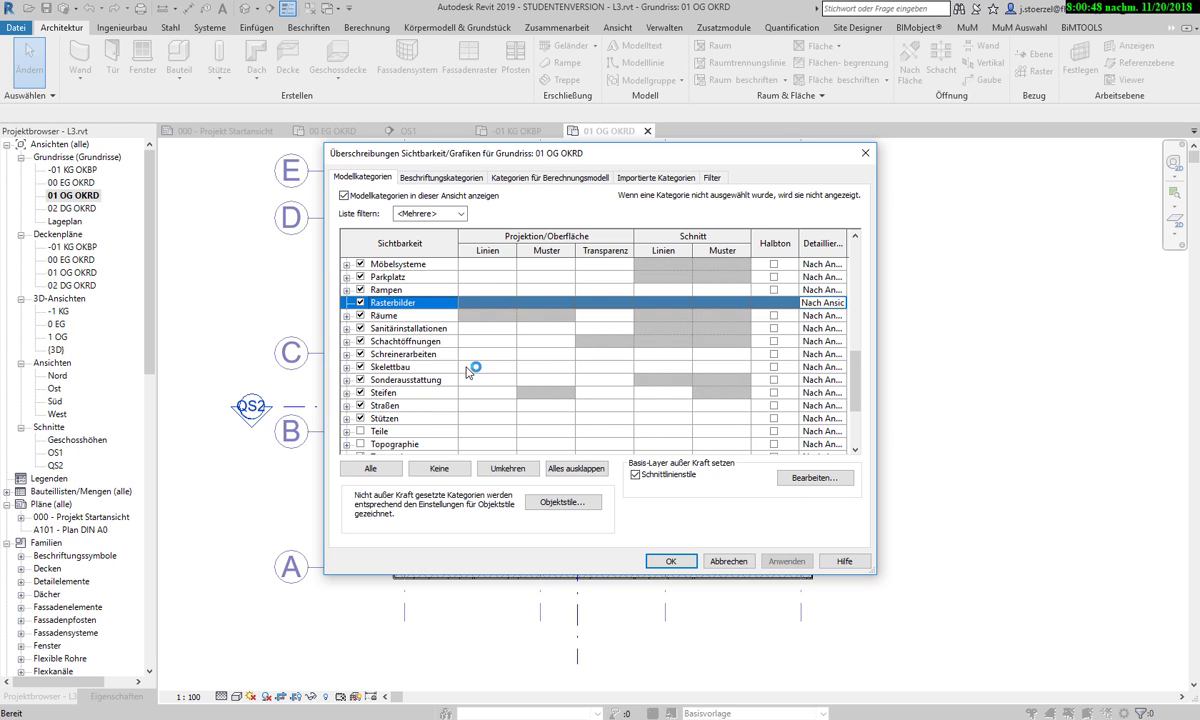
left_click(668, 561)
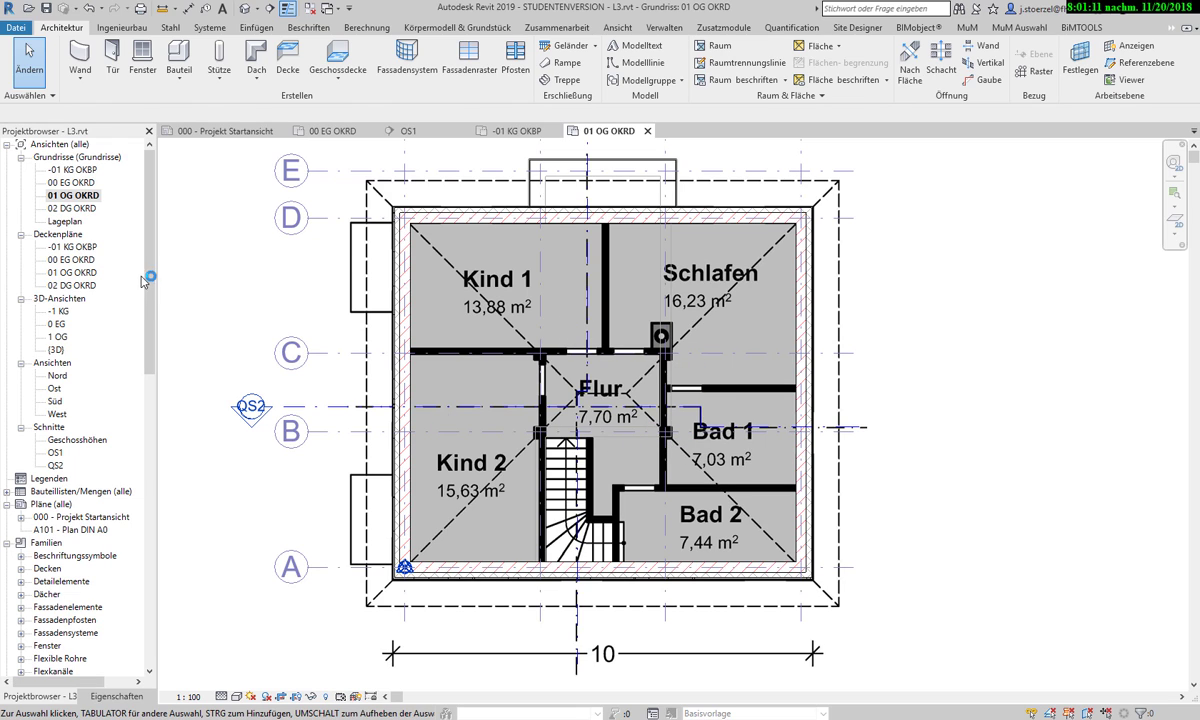
double_click(80, 170)
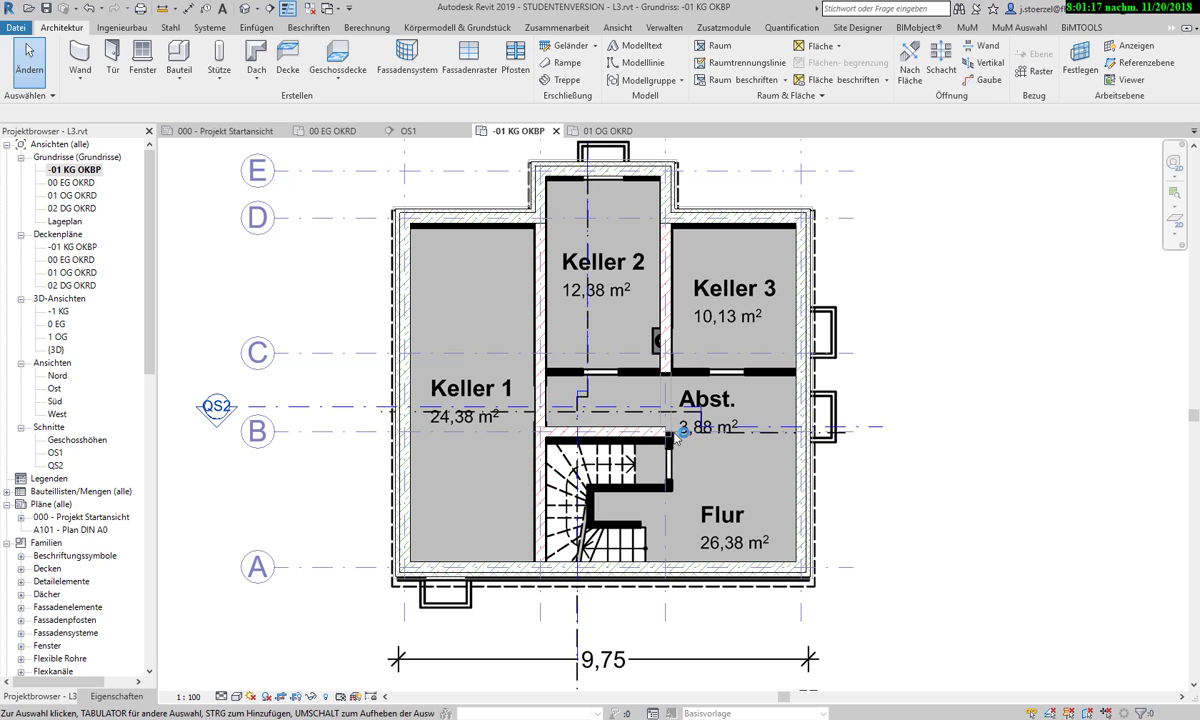
scroll(665, 430, "up", 3)
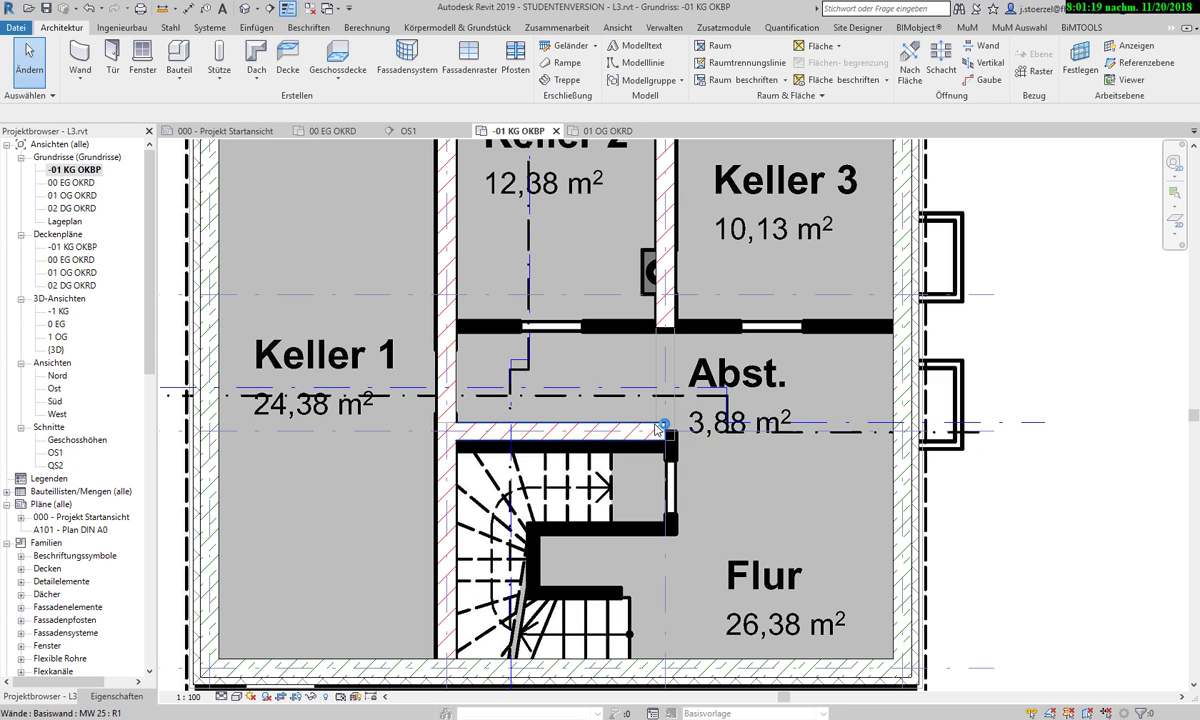